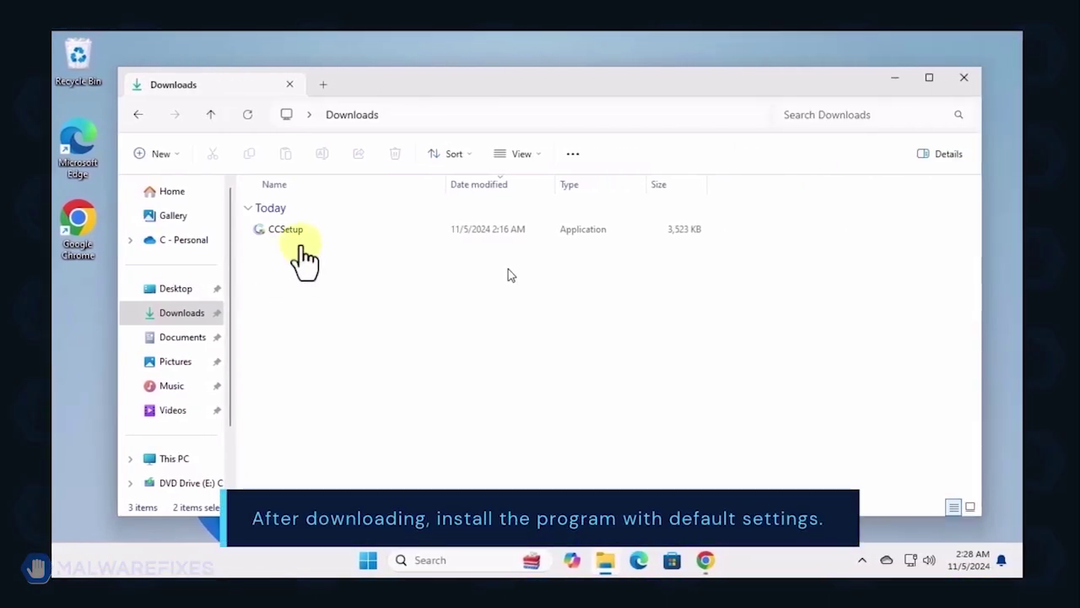
# - Install Combo Cleaner from CCSetup with the default settings, and remove all threats detected by its initial scan
pyautogui.click(291, 232)
pyautogui.doubleClick(288, 231)
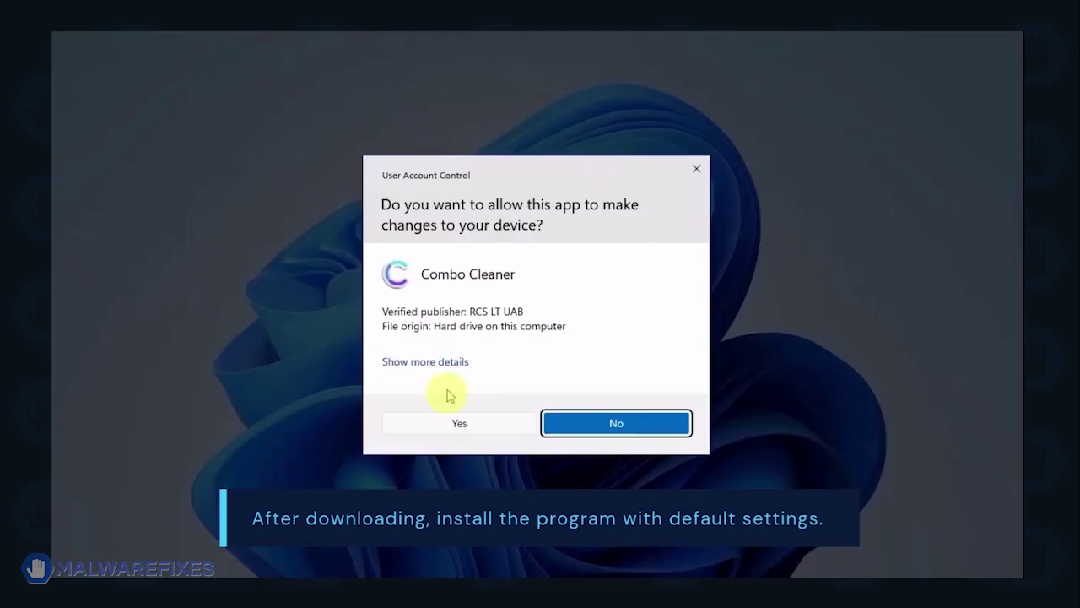
pyautogui.click(460, 425)
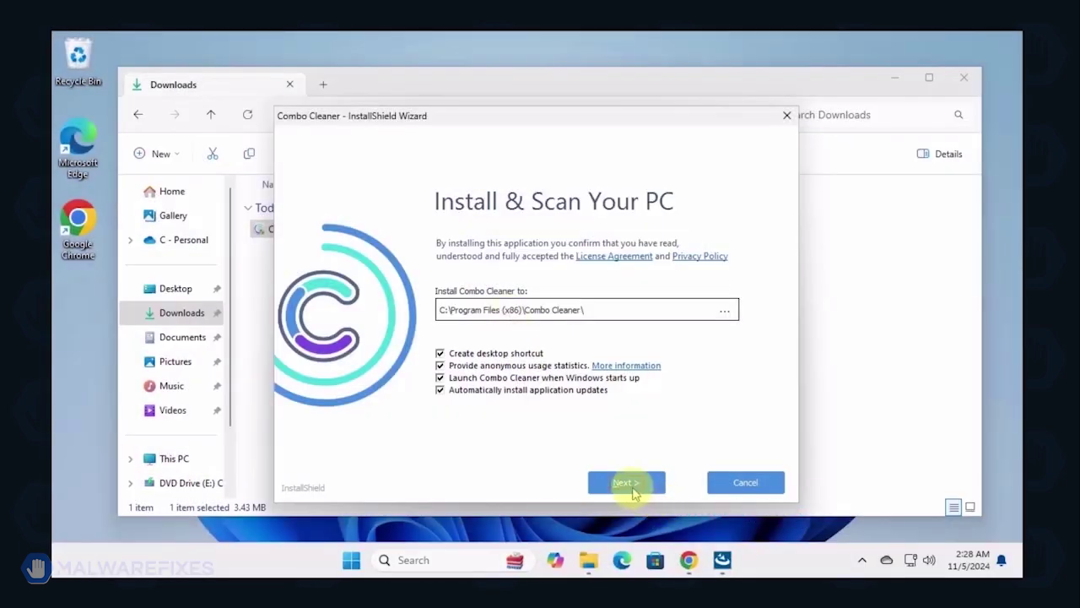
pyautogui.click(628, 483)
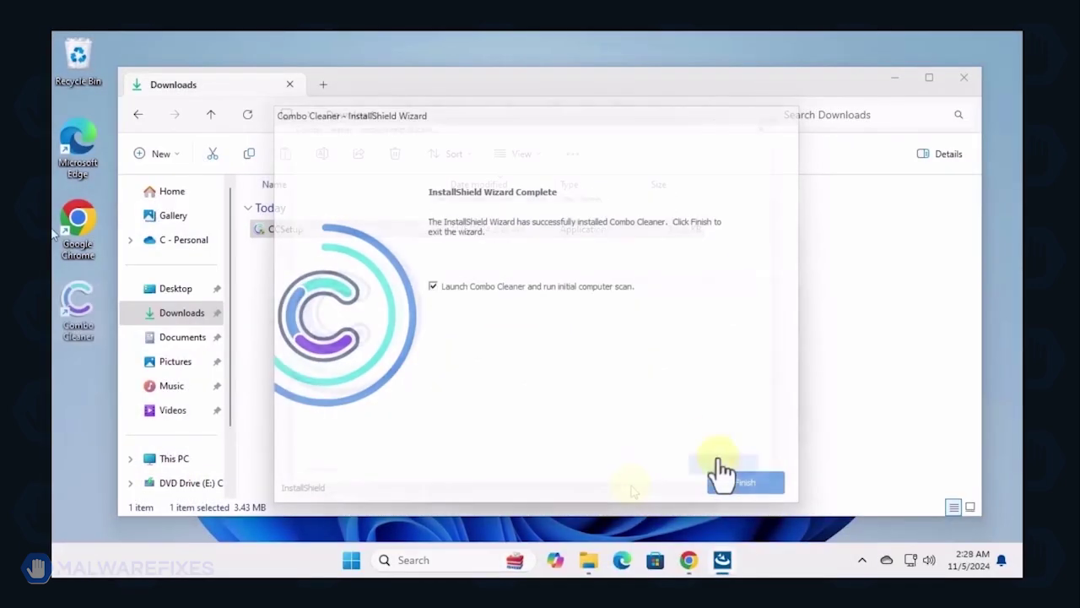
pyautogui.click(746, 482)
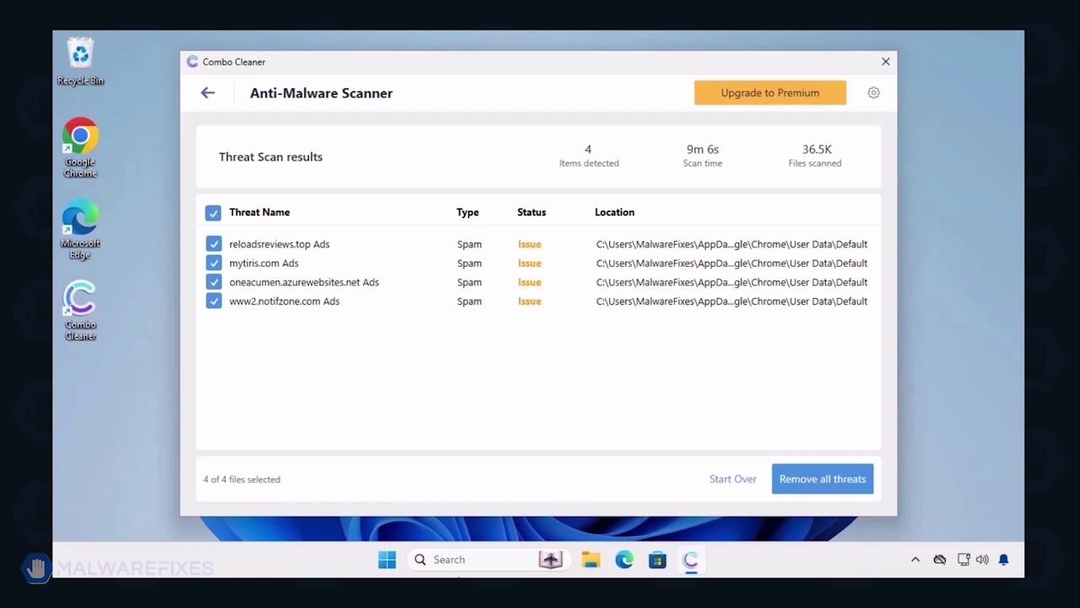
pyautogui.click(817, 480)
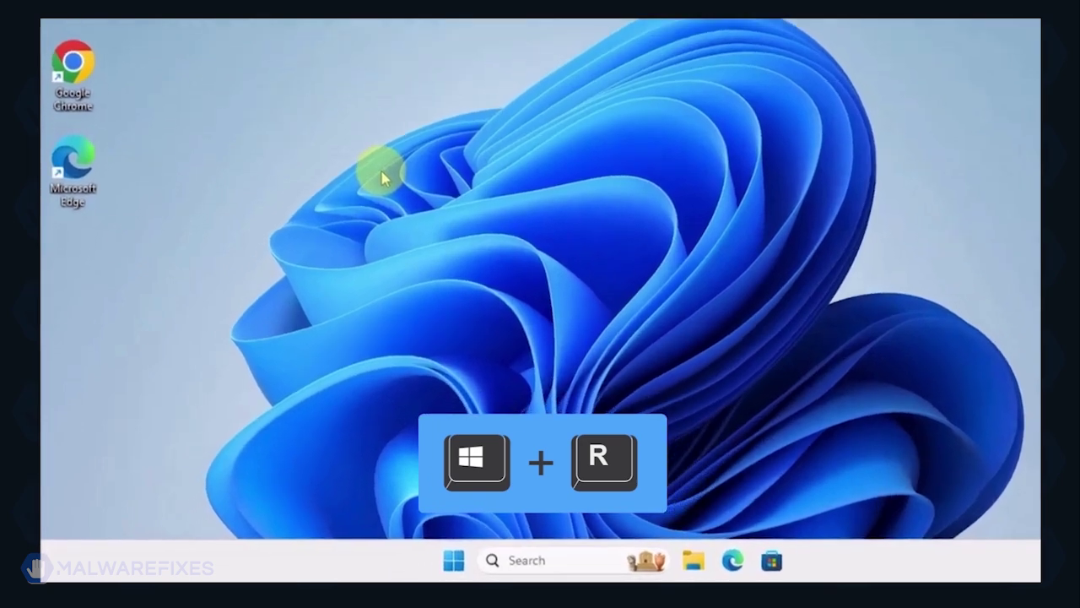
# - Run the msconfig command to open System Configuration
pyautogui.press('super+r')
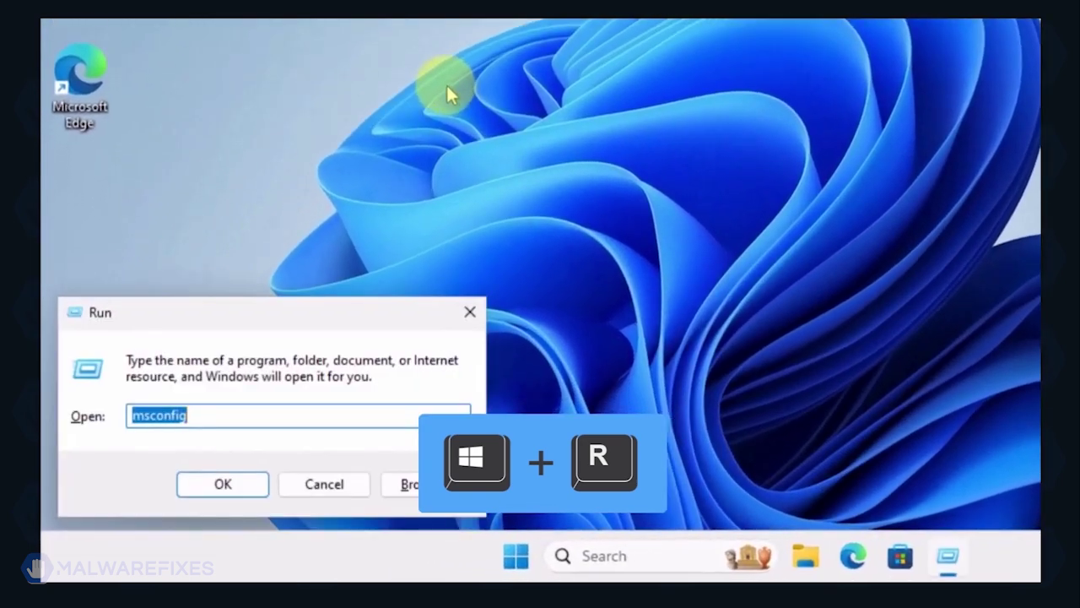
pyautogui.click(250, 419)
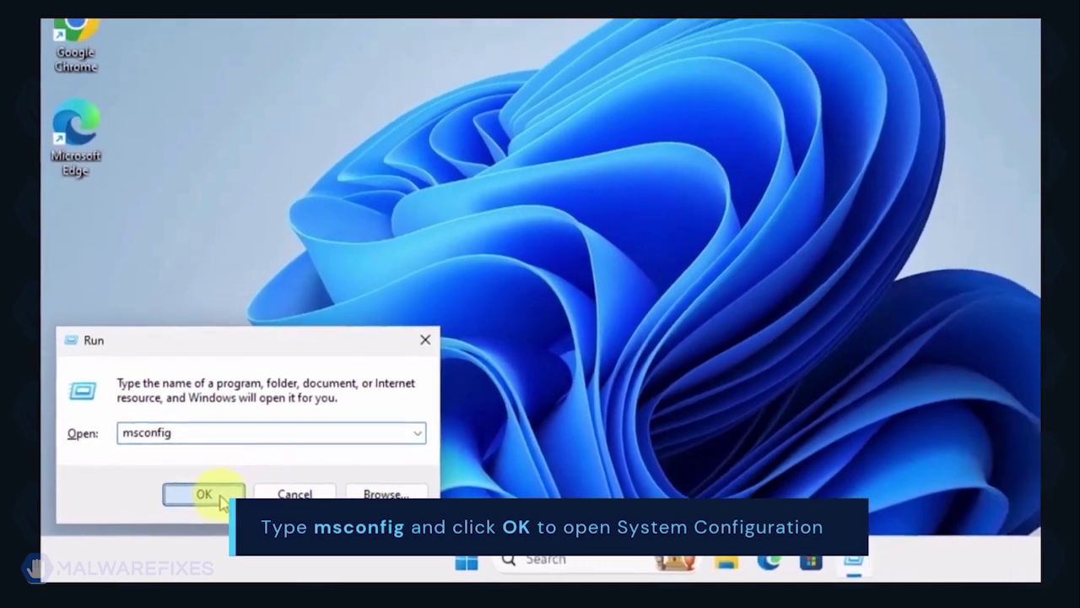
pyautogui.click(241, 488)
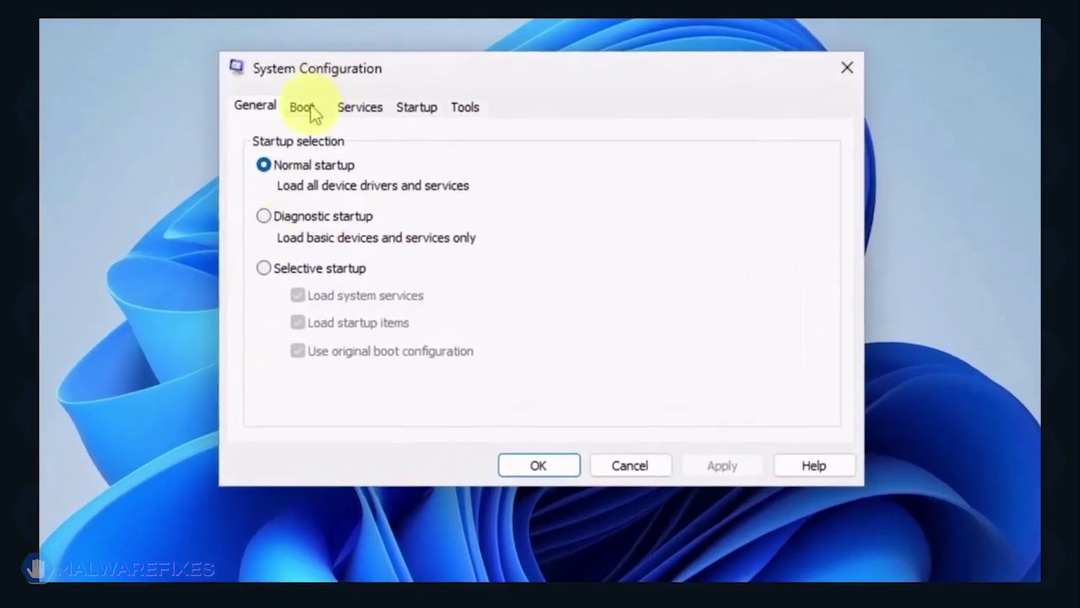
# - Enable Safe boot with the Network option for Windows 11, apply the change and restart the computer
pyautogui.click(303, 109)
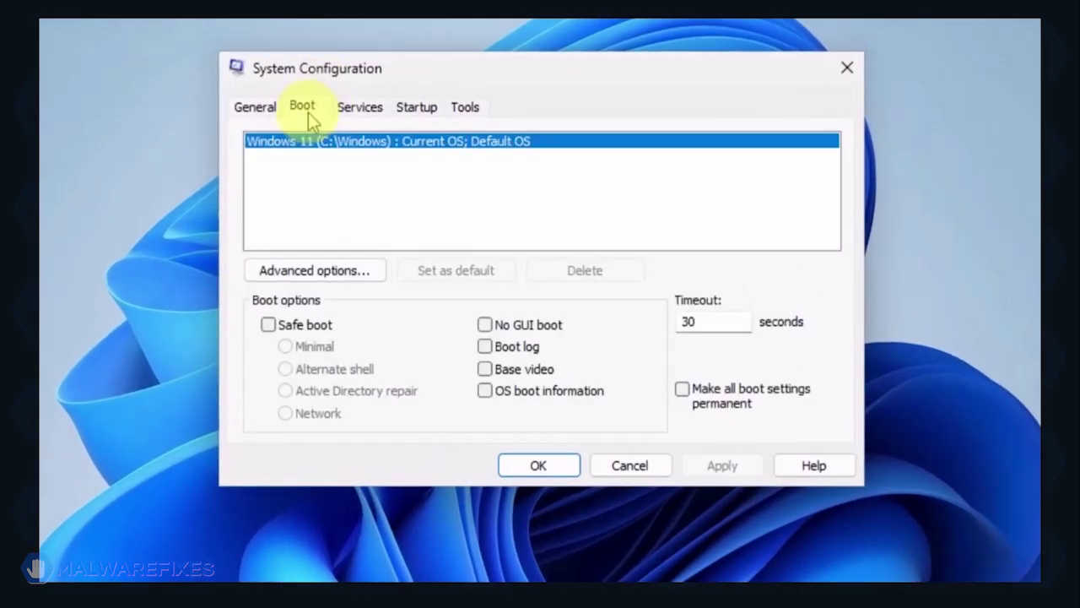
pyautogui.click(270, 327)
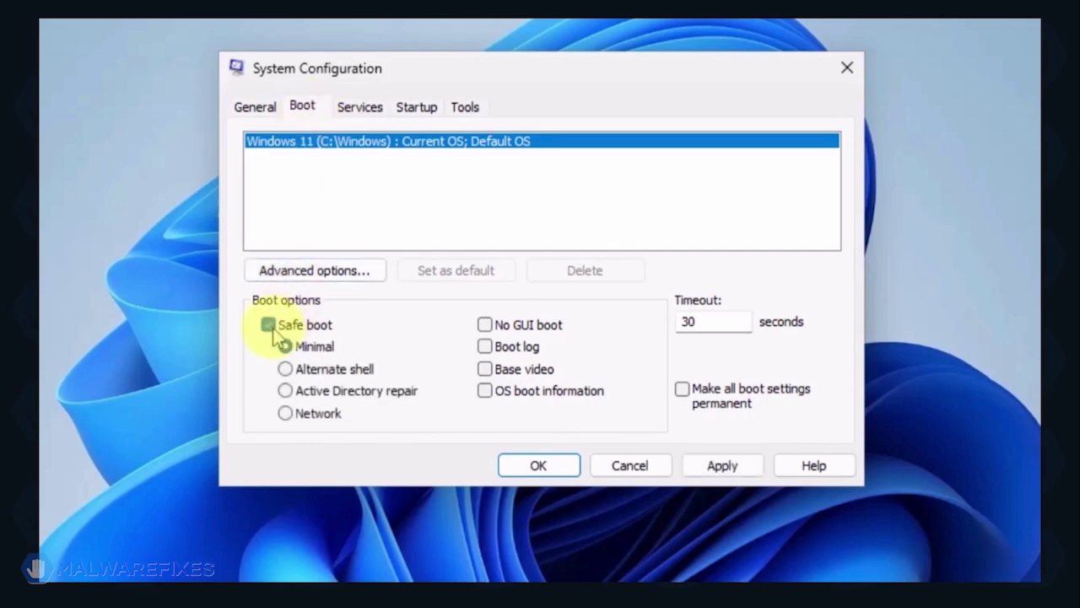
pyautogui.click(287, 415)
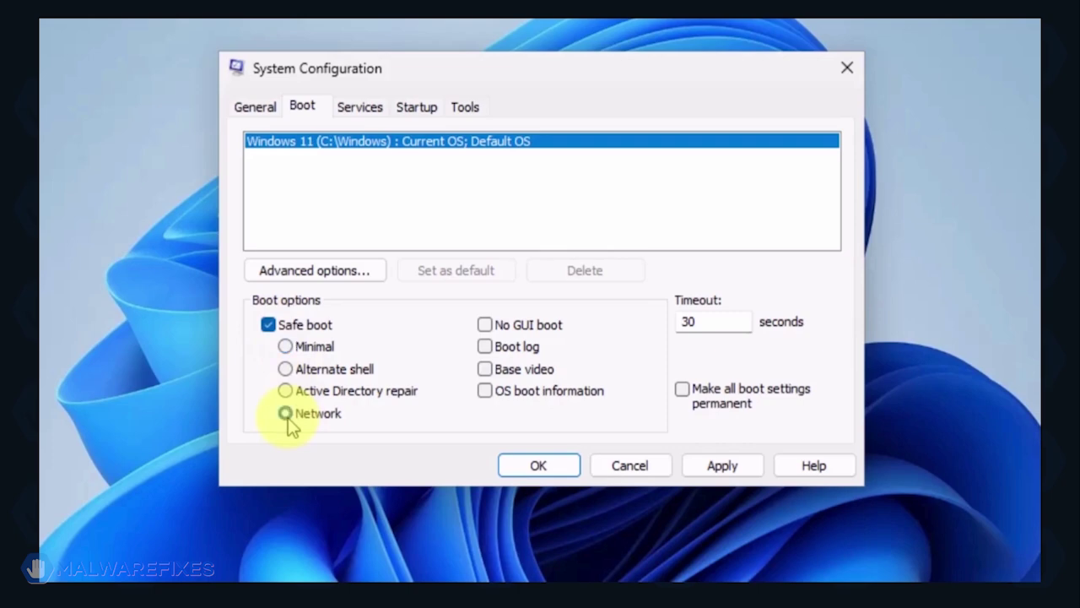
pyautogui.click(734, 469)
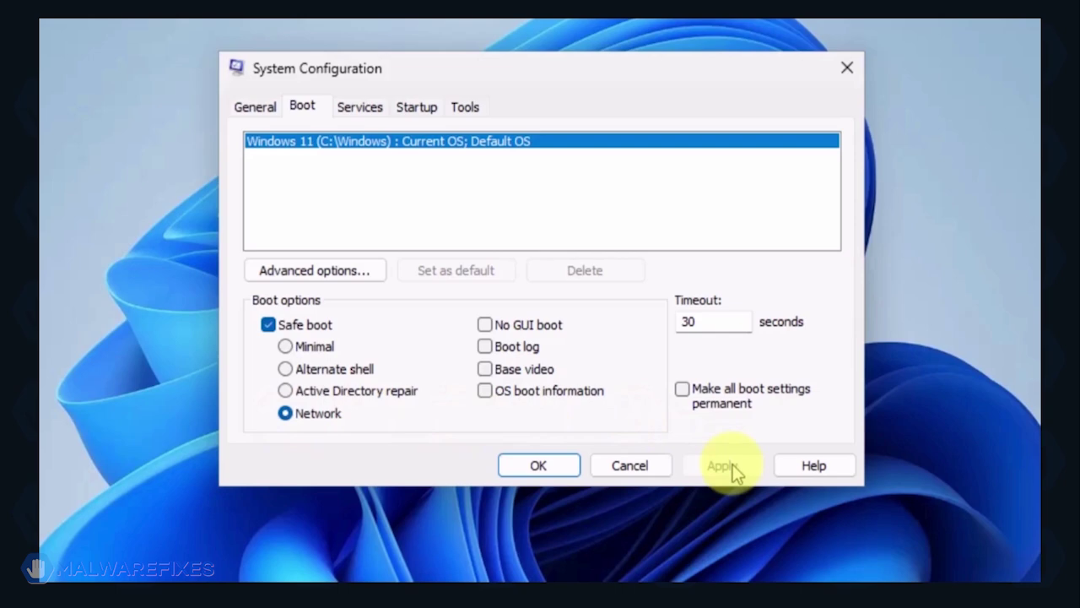
pyautogui.click(521, 469)
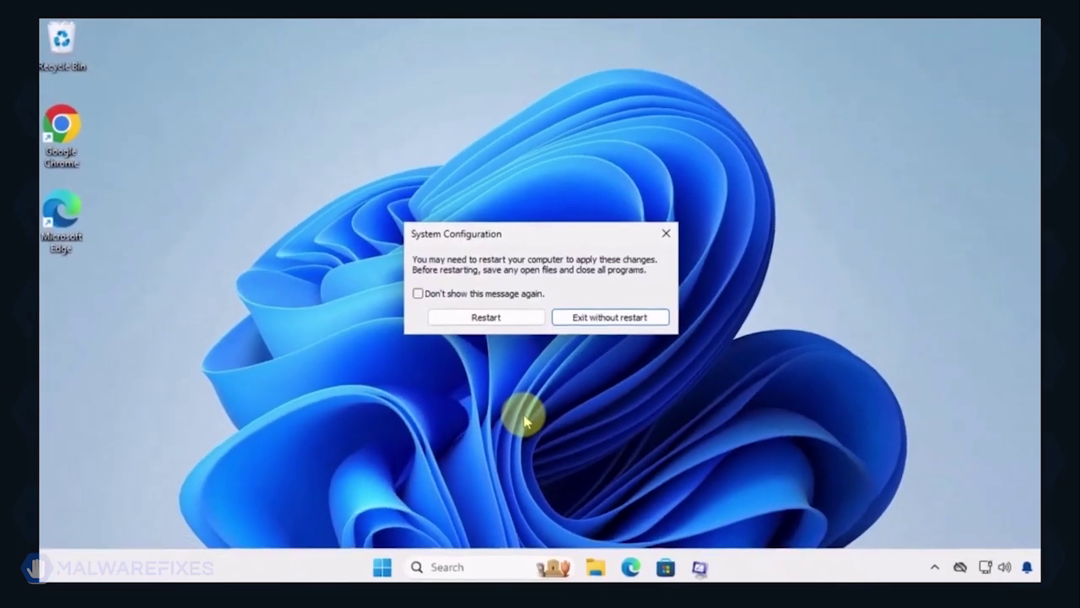
pyautogui.click(506, 321)
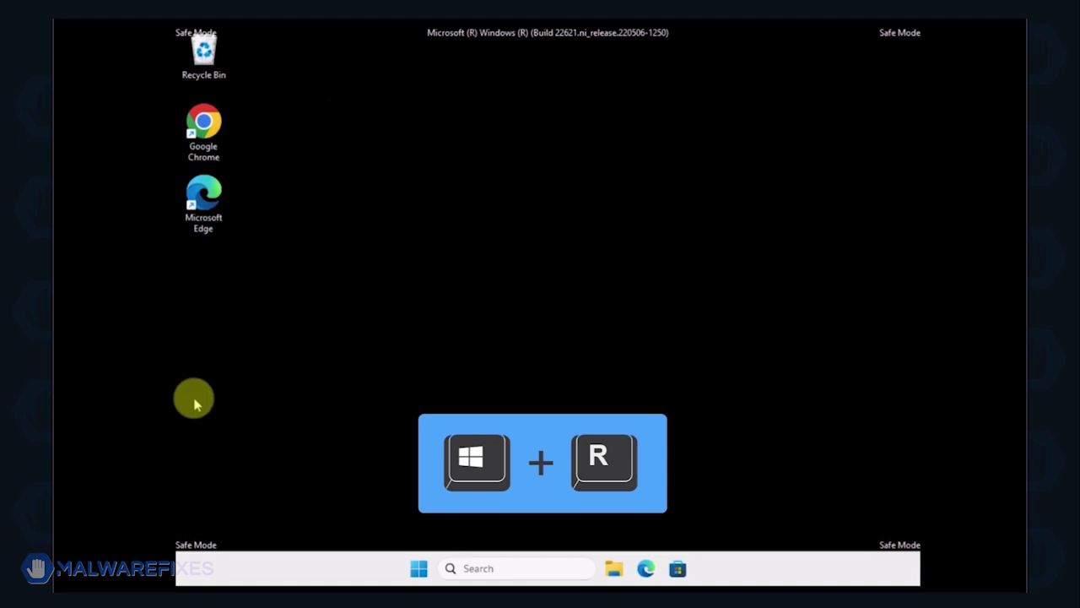
# - Open Programs and Features by running appwiz.cpl, and sort the installed programs with the most recent installation date first
pyautogui.press('super+r')
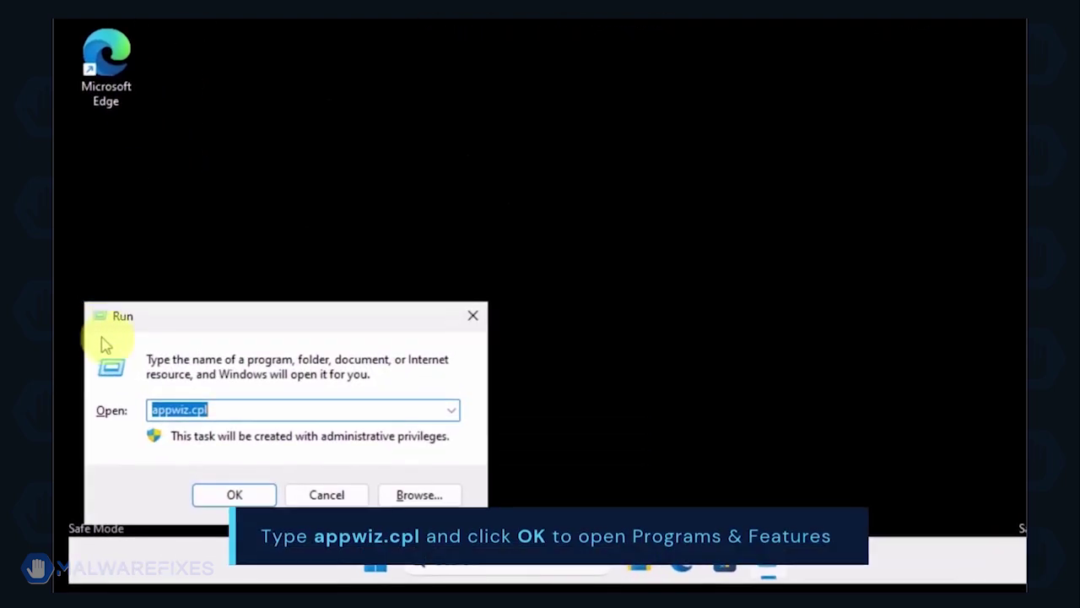
pyautogui.click(234, 411)
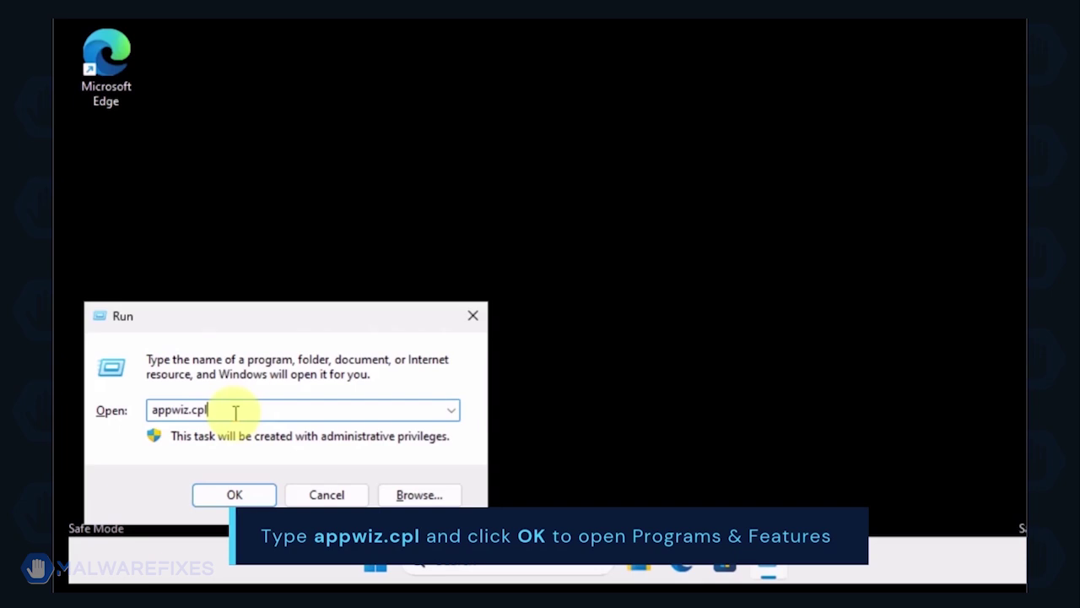
pyautogui.click(235, 494)
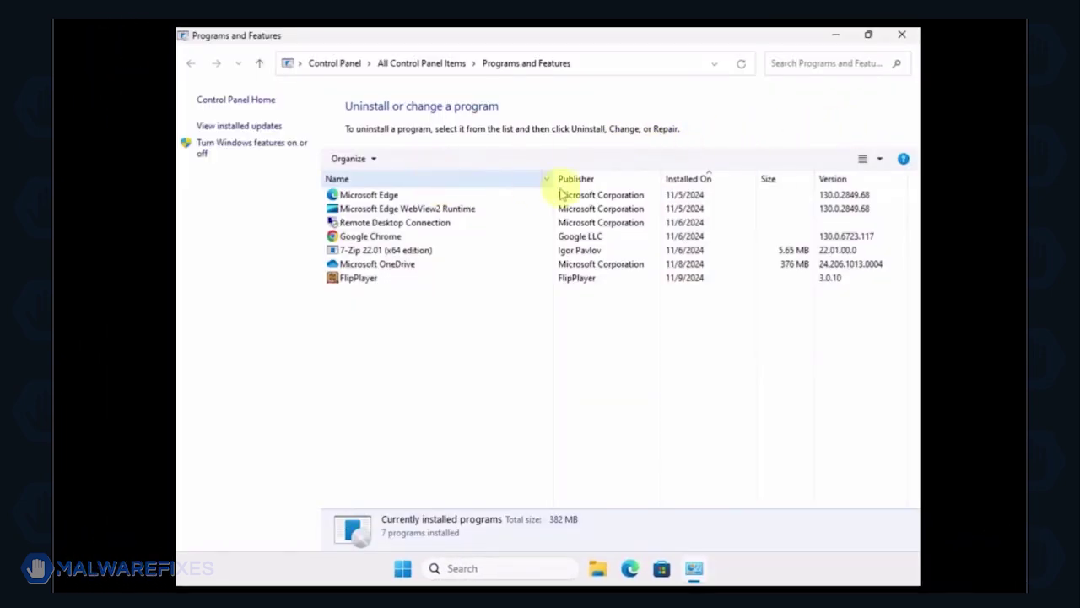
pyautogui.click(689, 179)
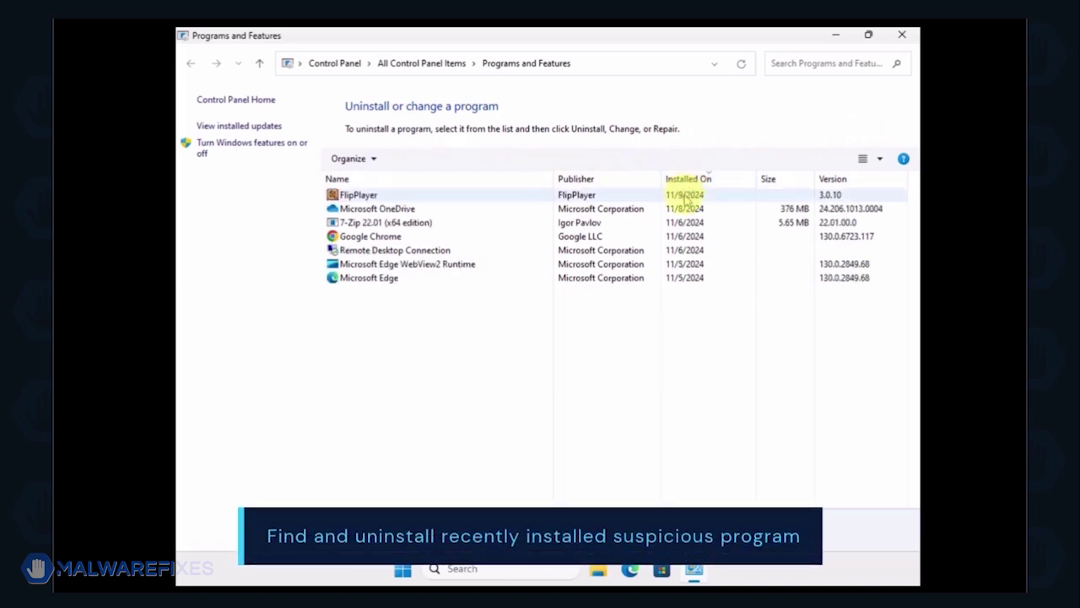
# - Uninstall the suspicious FlipPlayer program, finish its uninstall wizard and close Programs and Features
pyautogui.click(685, 195)
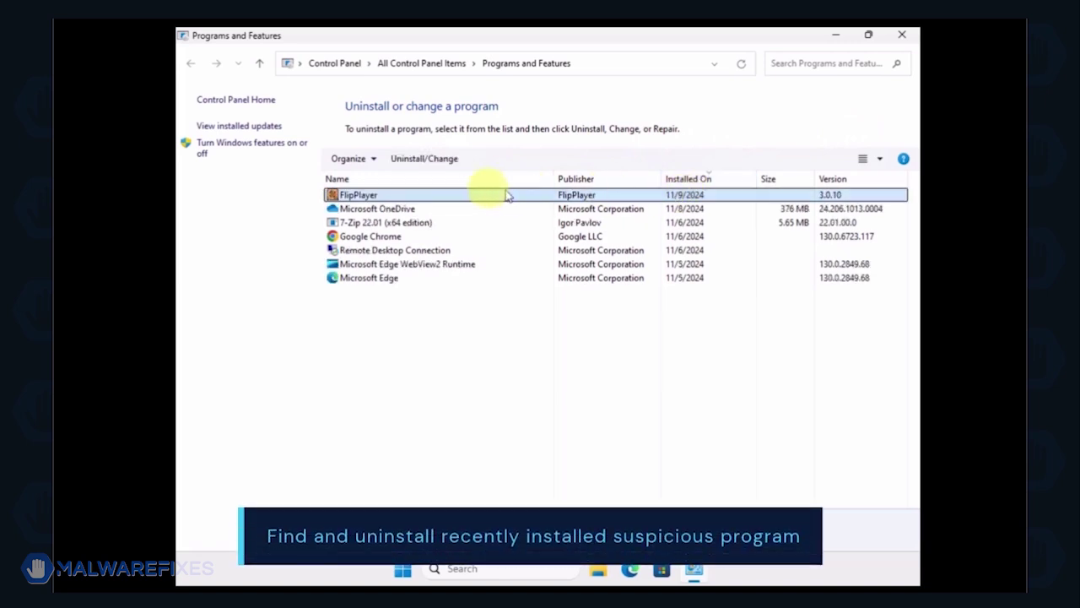
pyautogui.click(422, 162)
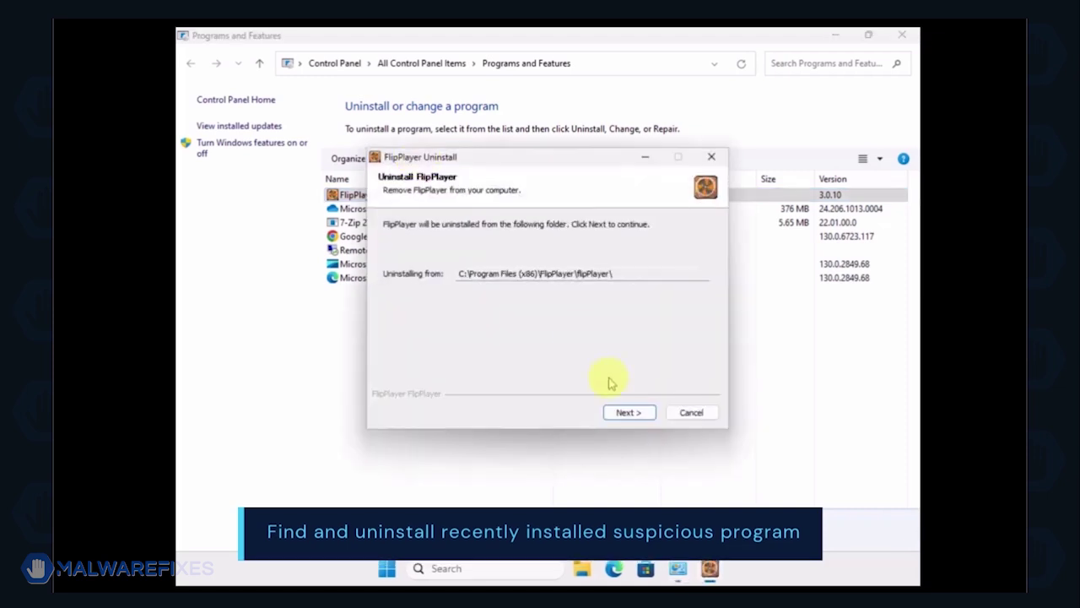
pyautogui.click(625, 413)
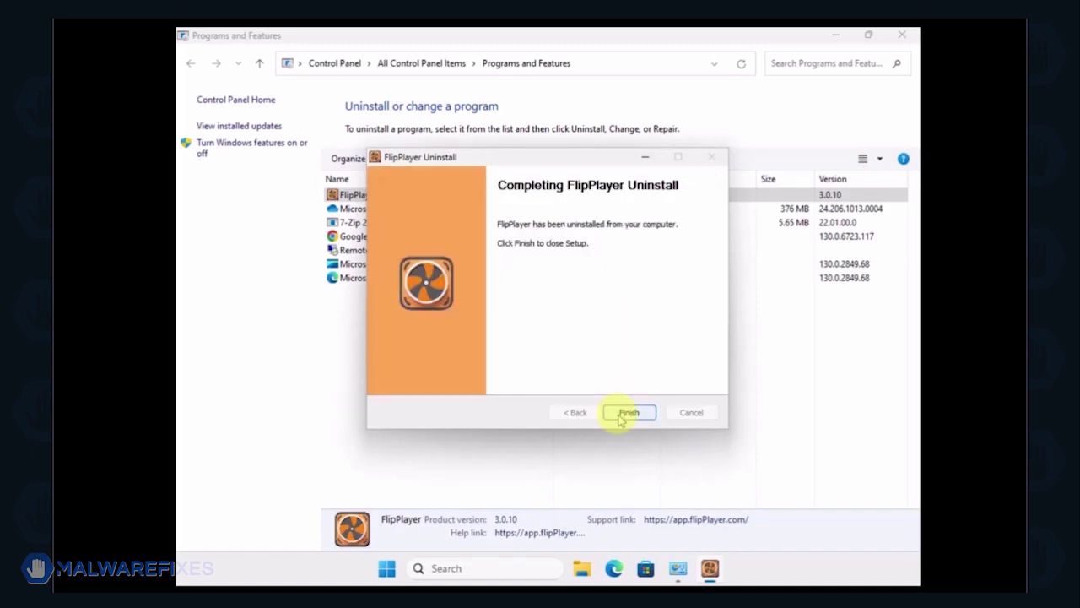
pyautogui.click(628, 413)
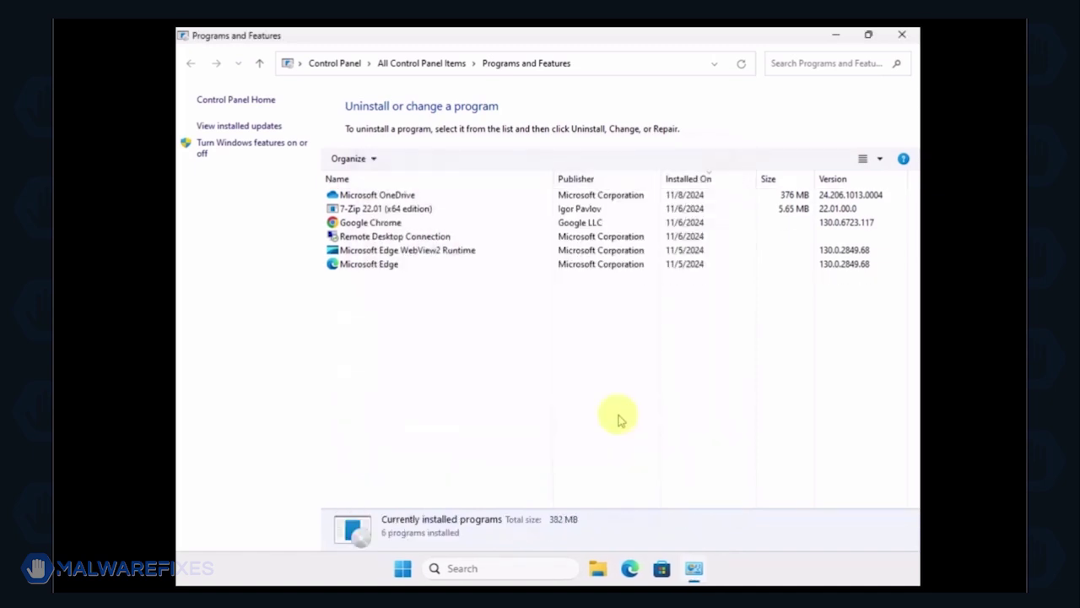
pyautogui.click(902, 35)
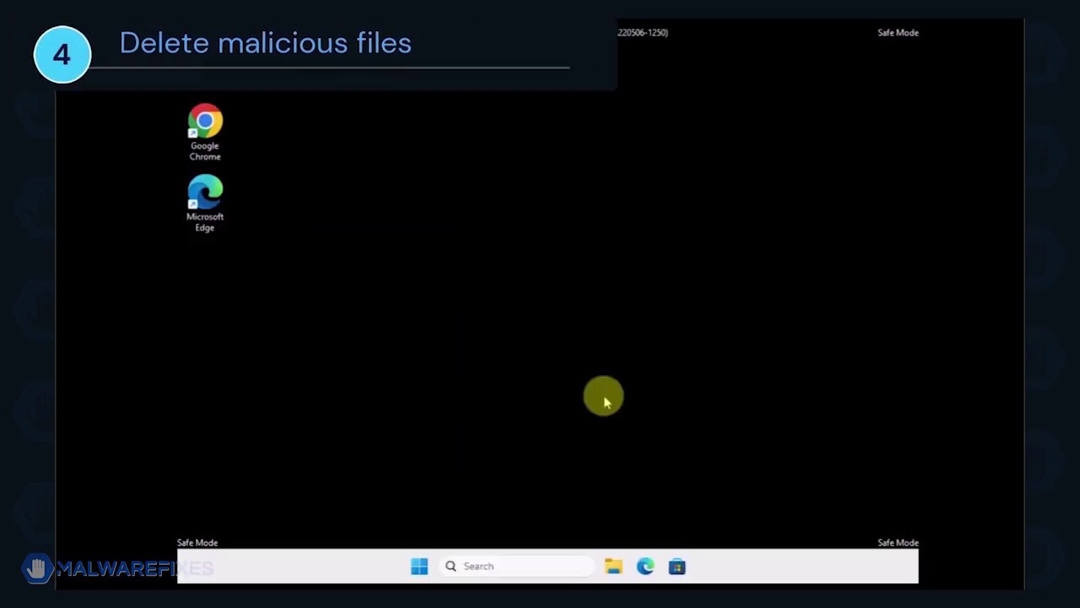
# - Open File Explorer and turn on the display of hidden items
pyautogui.click(614, 569)
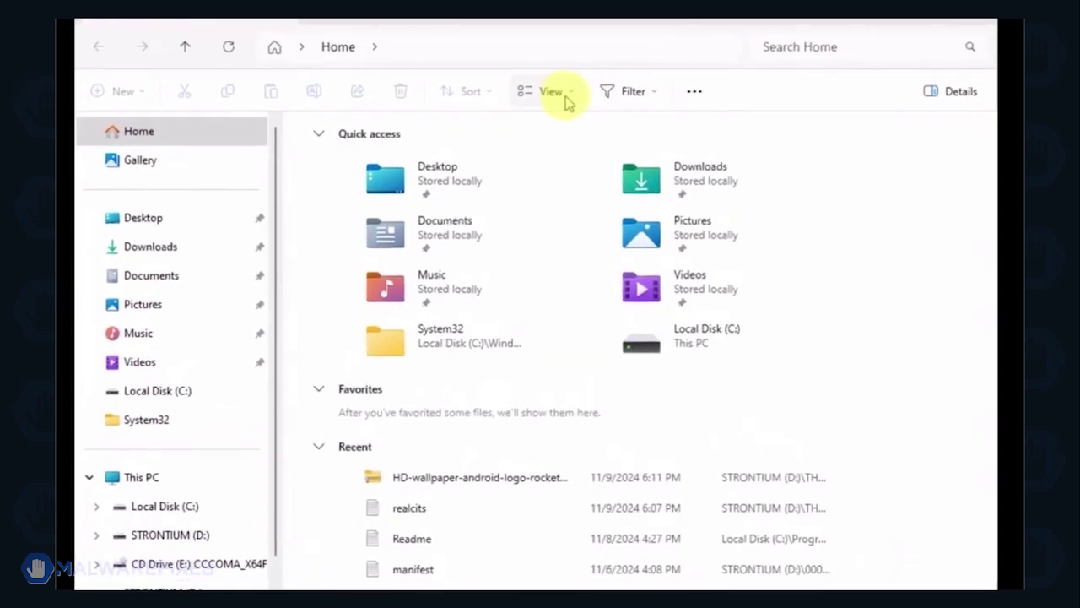
pyautogui.click(567, 100)
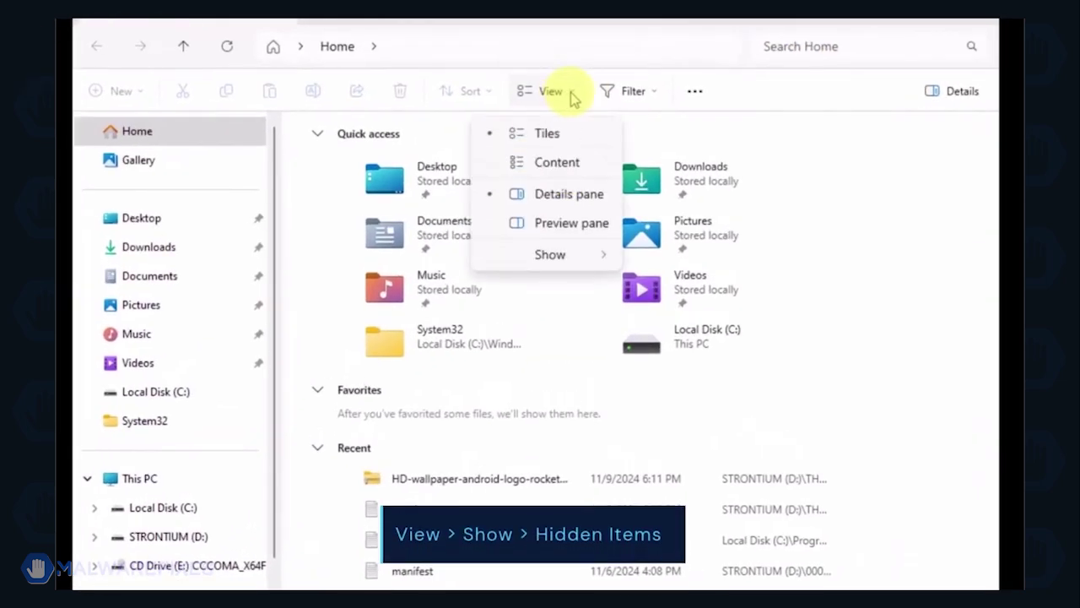
pyautogui.moveTo(578, 262)
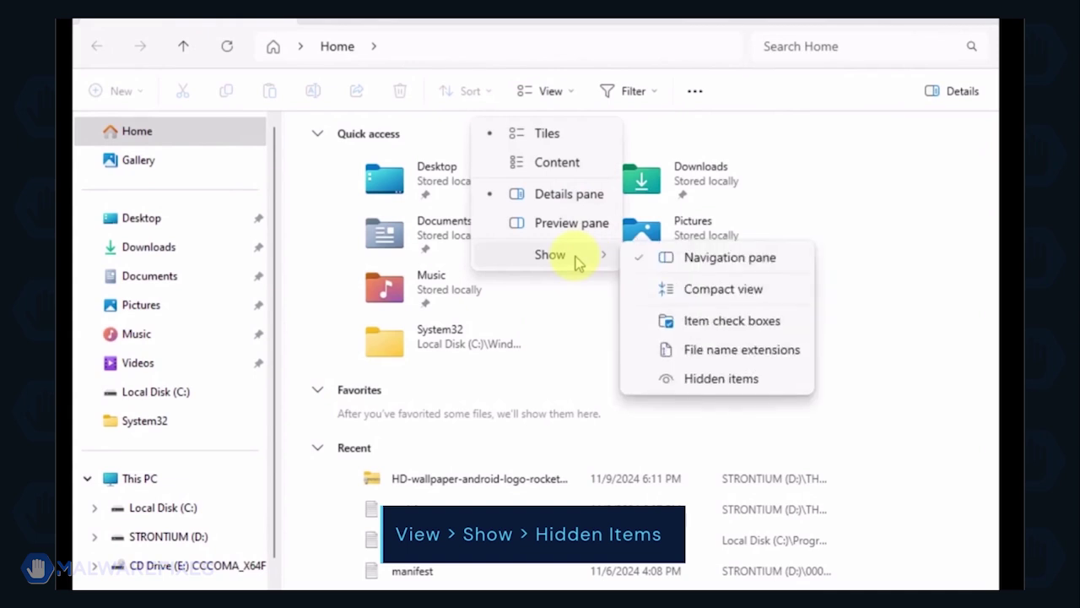
pyautogui.click(739, 384)
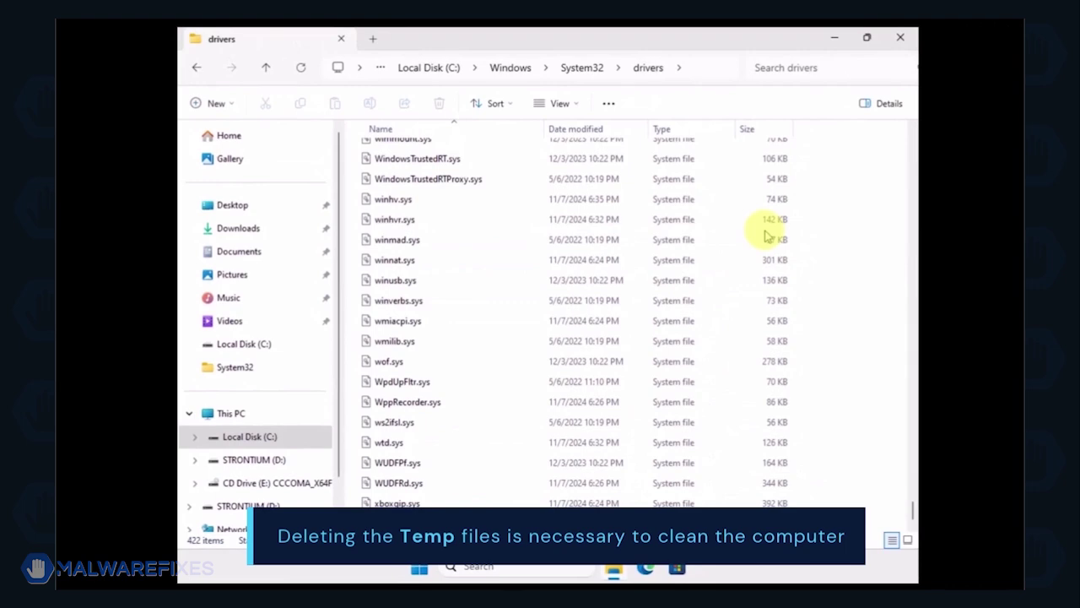
# - Go to the folder C:\Users\MalwareFixes\AppData\Local\Temp
pyautogui.click(272, 438)
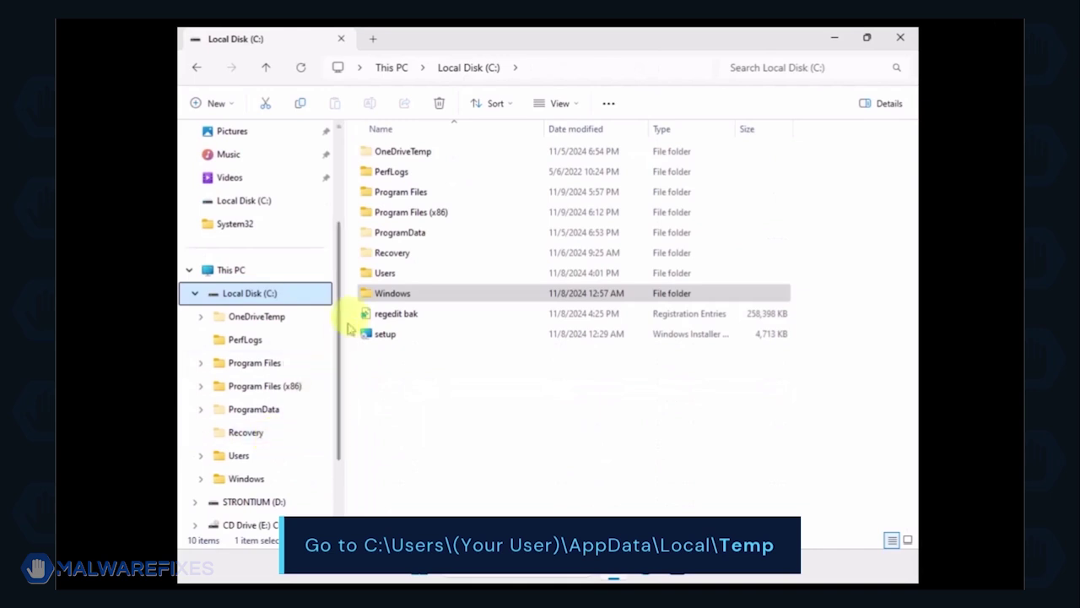
pyautogui.doubleClick(381, 273)
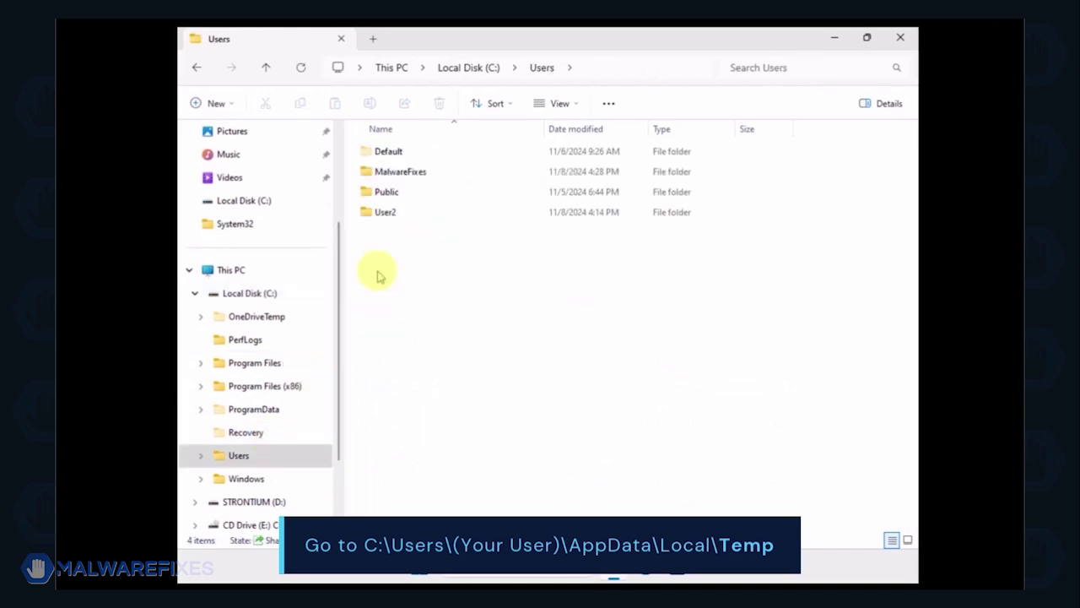
pyautogui.doubleClick(390, 174)
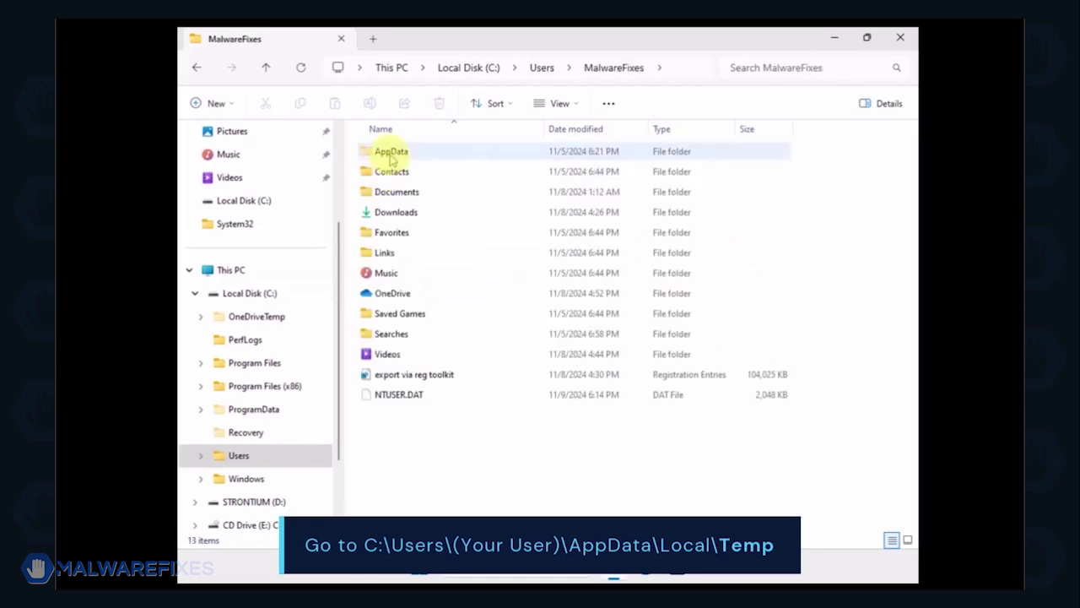
pyautogui.doubleClick(388, 152)
pyautogui.doubleClick(390, 156)
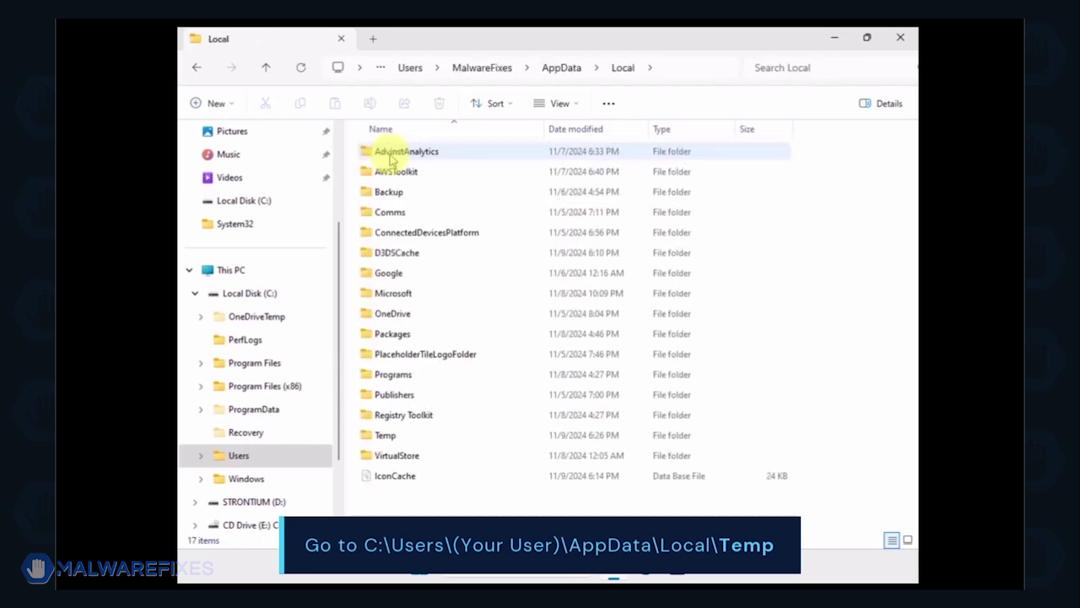
pyautogui.doubleClick(381, 436)
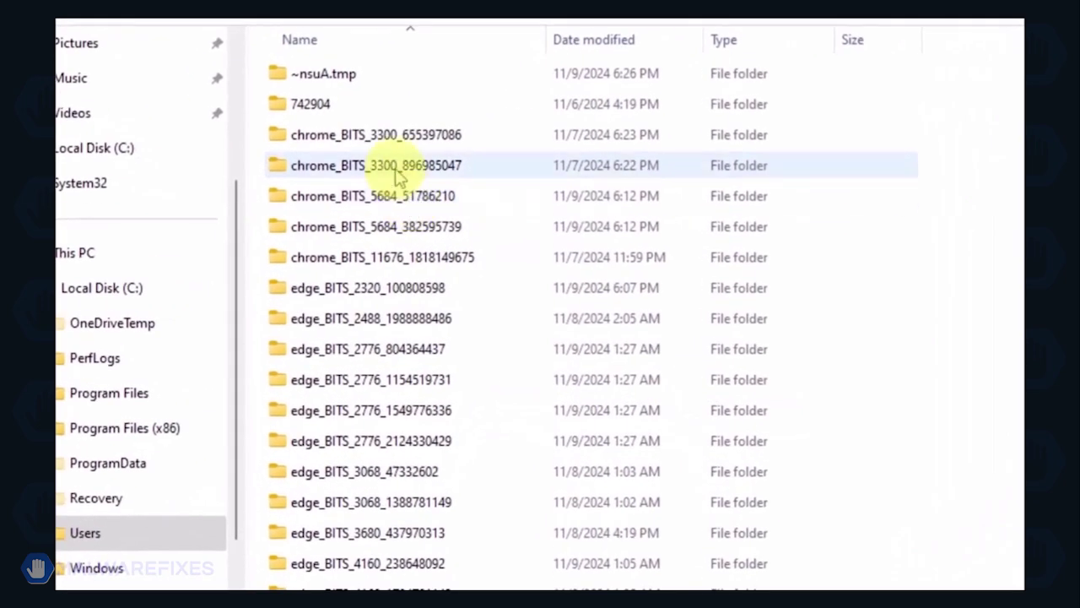
# - Delete all files and folders inside the Temp folder
pyautogui.hotkey('ctrl', 'a')
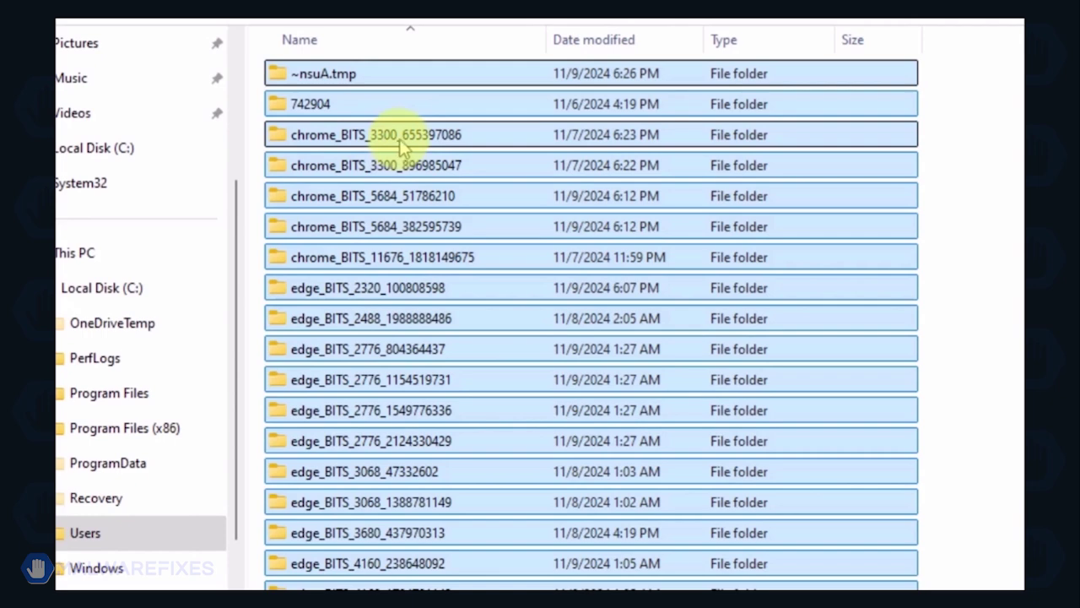
pyautogui.rightClick(403, 147)
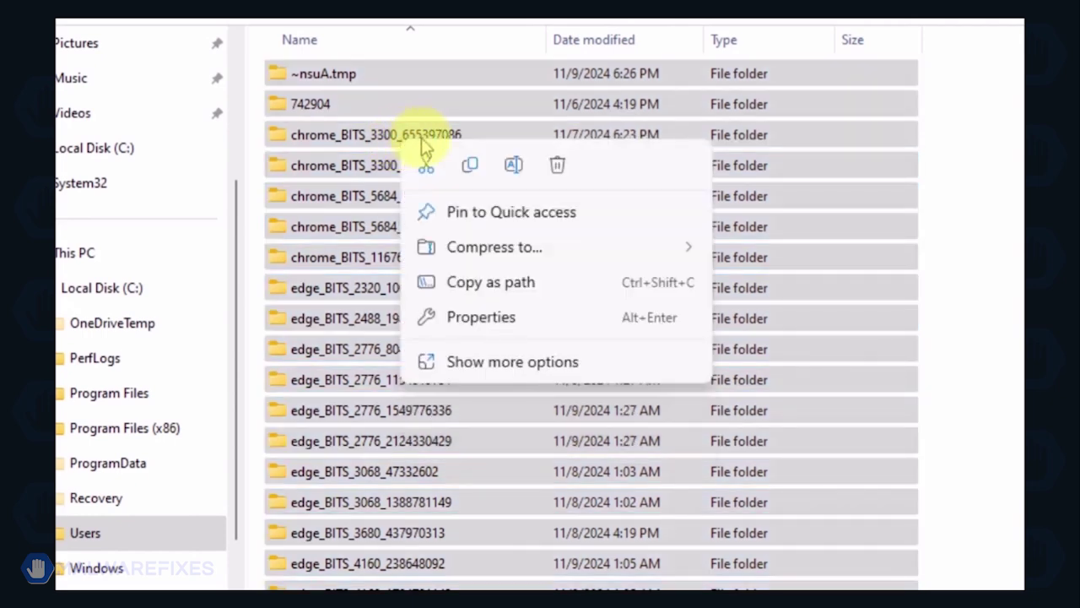
pyautogui.click(559, 166)
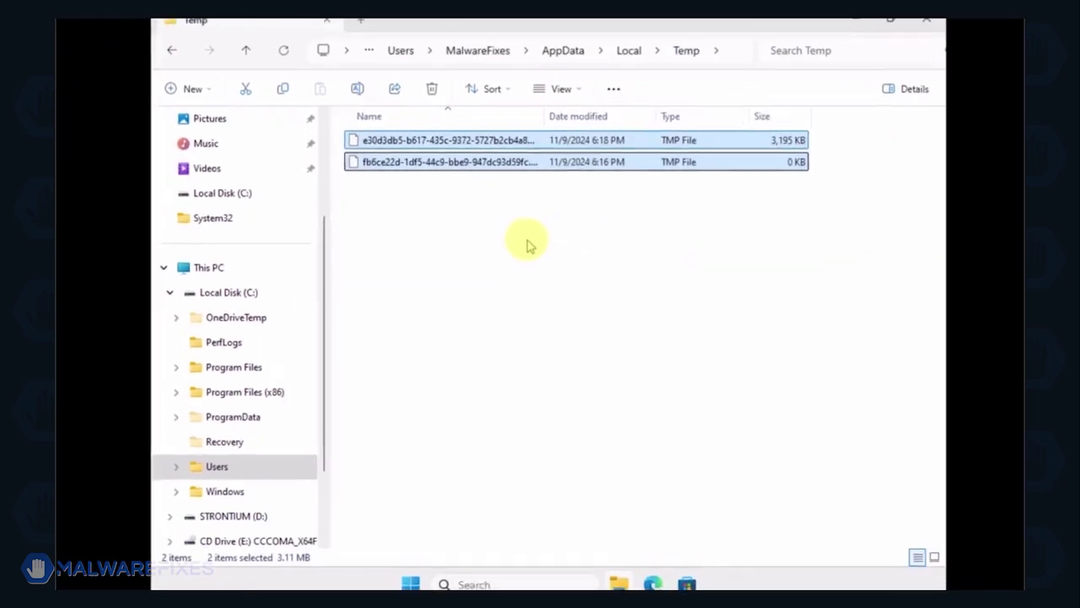
# - Go to the folder C:\ProgramData\Microsoft\Windows Defender
pyautogui.click(527, 245)
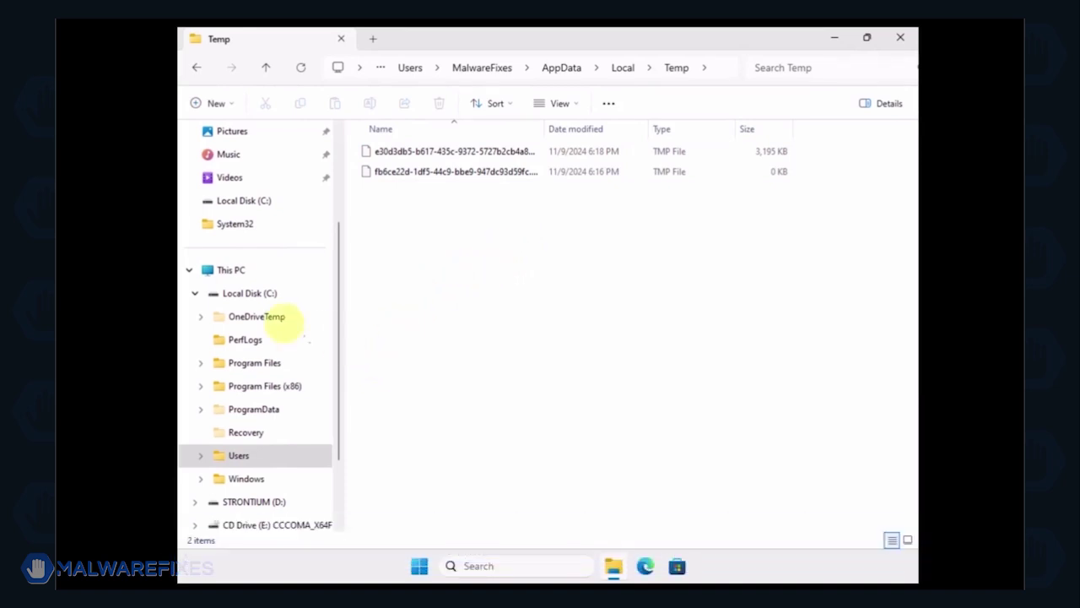
pyautogui.click(269, 300)
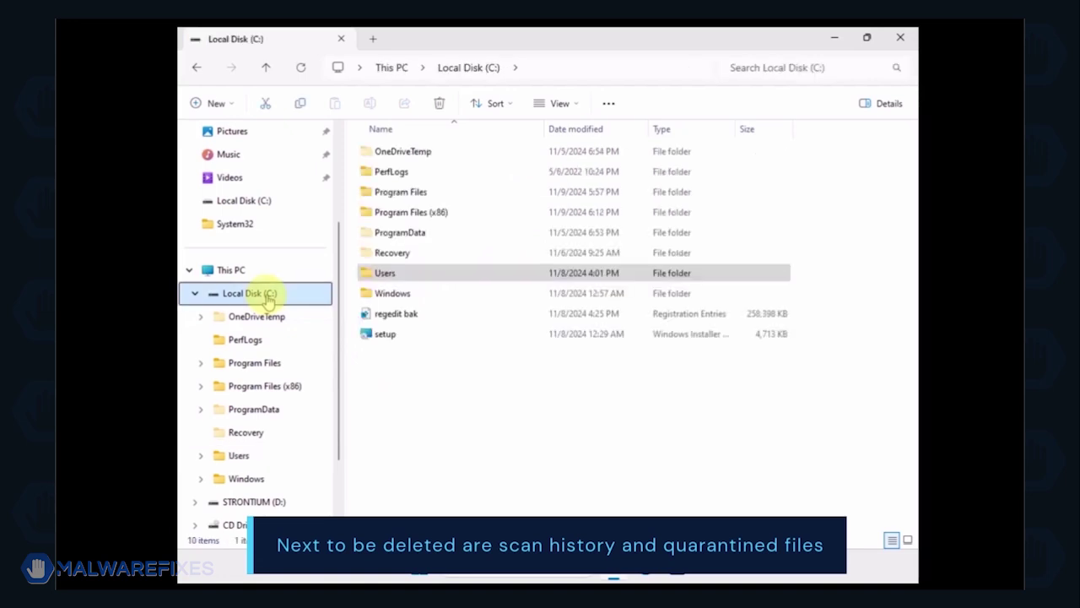
pyautogui.doubleClick(408, 235)
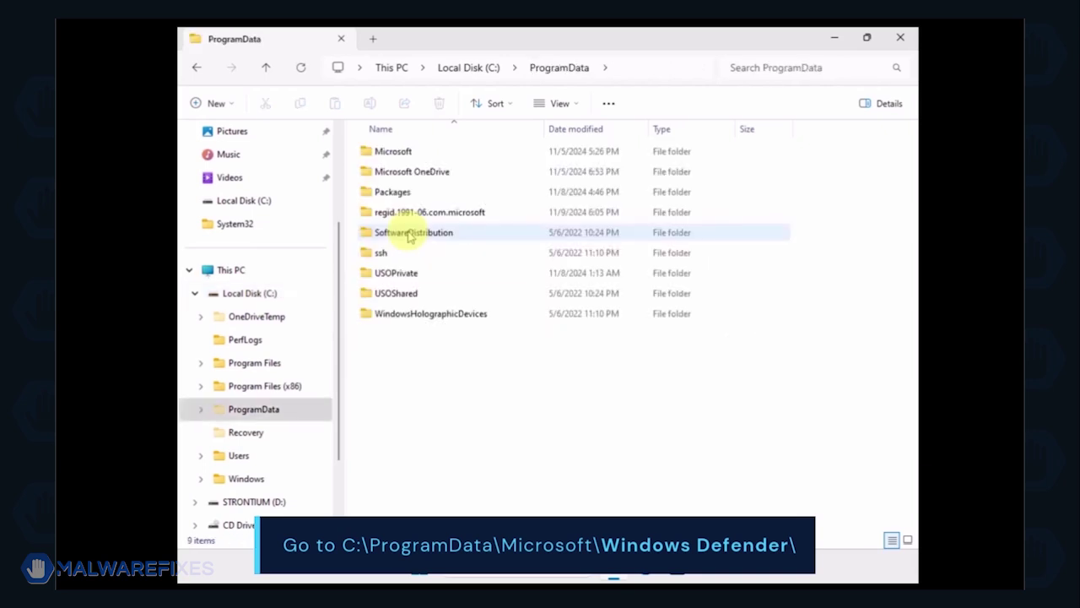
pyautogui.doubleClick(390, 152)
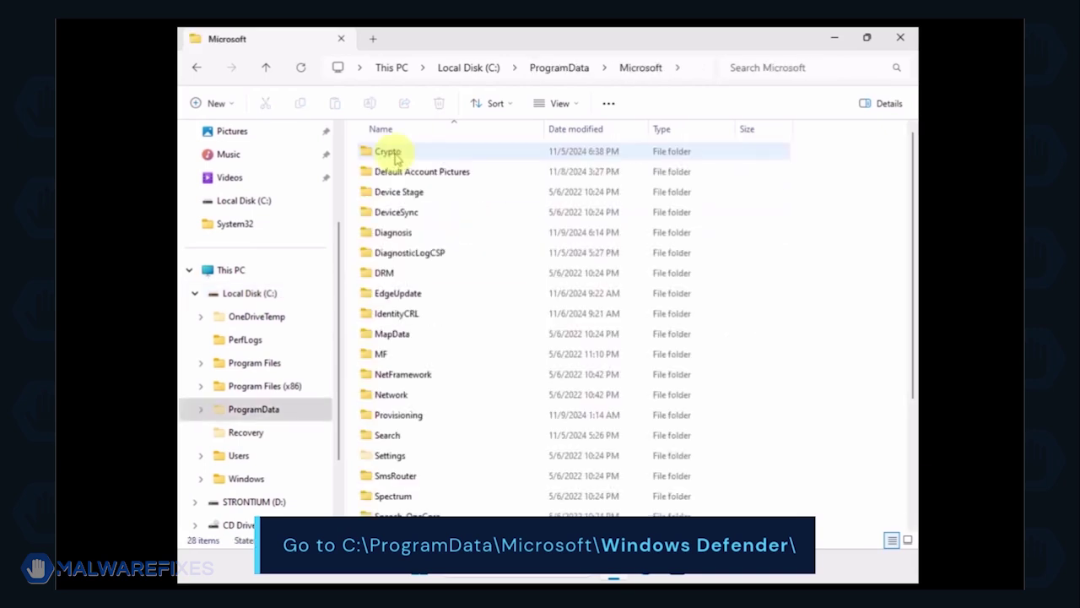
pyautogui.scroll(-3, 490, 272)
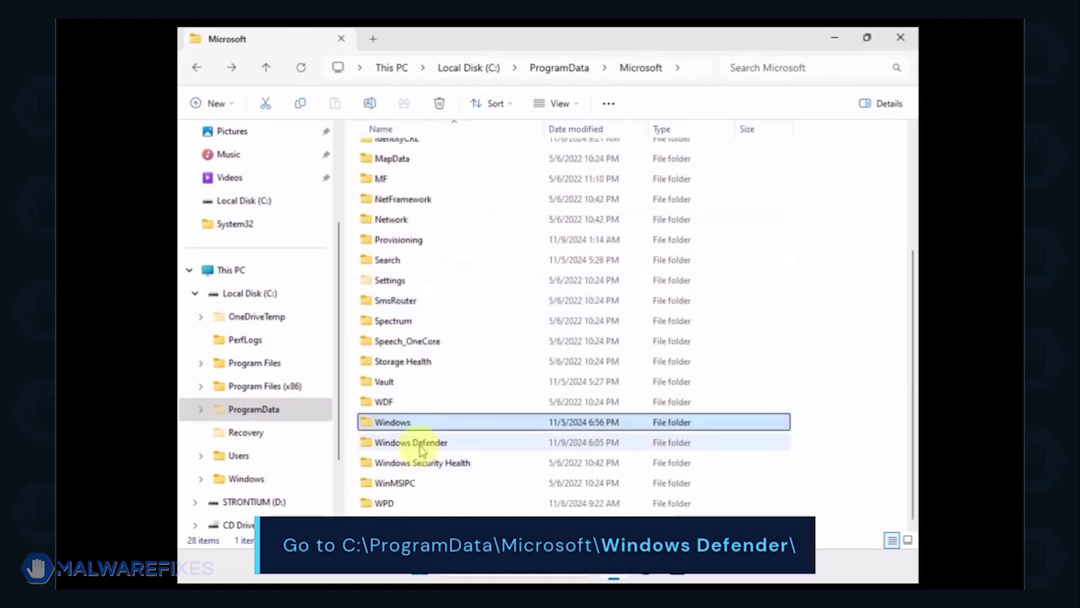
pyautogui.click(420, 444)
pyautogui.doubleClick(422, 449)
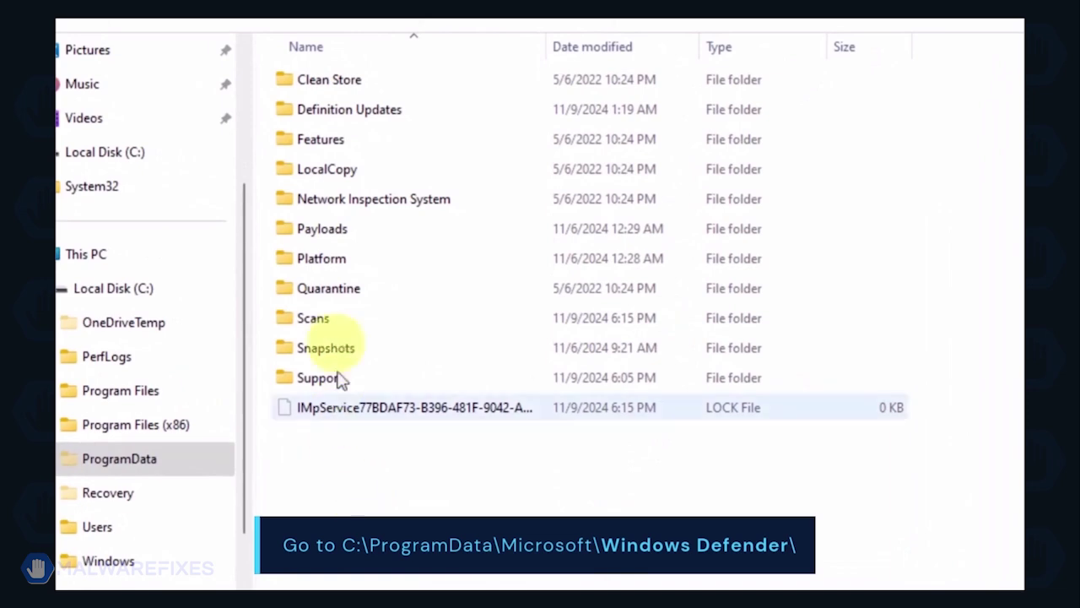
# - Delete the Quarantine folder inside the Windows Defender folder
pyautogui.click(339, 292)
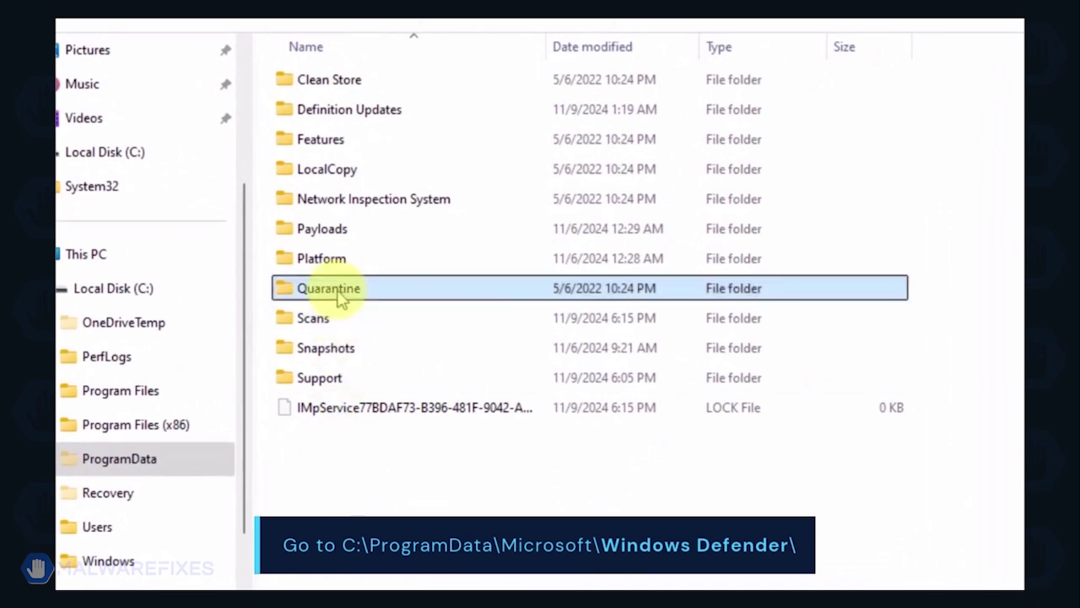
pyautogui.rightClick(400, 298)
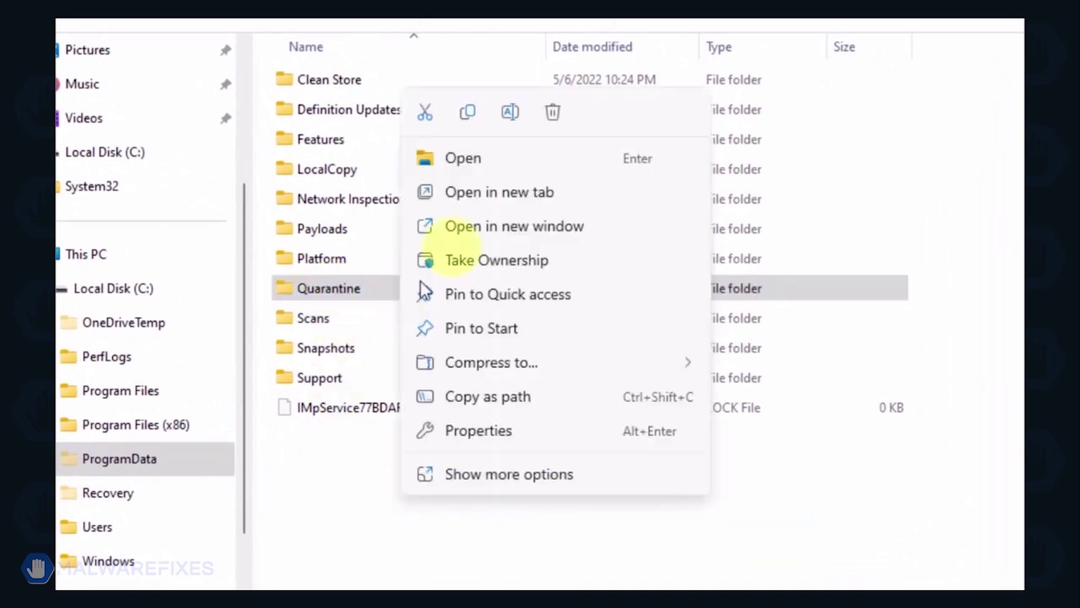
pyautogui.click(554, 113)
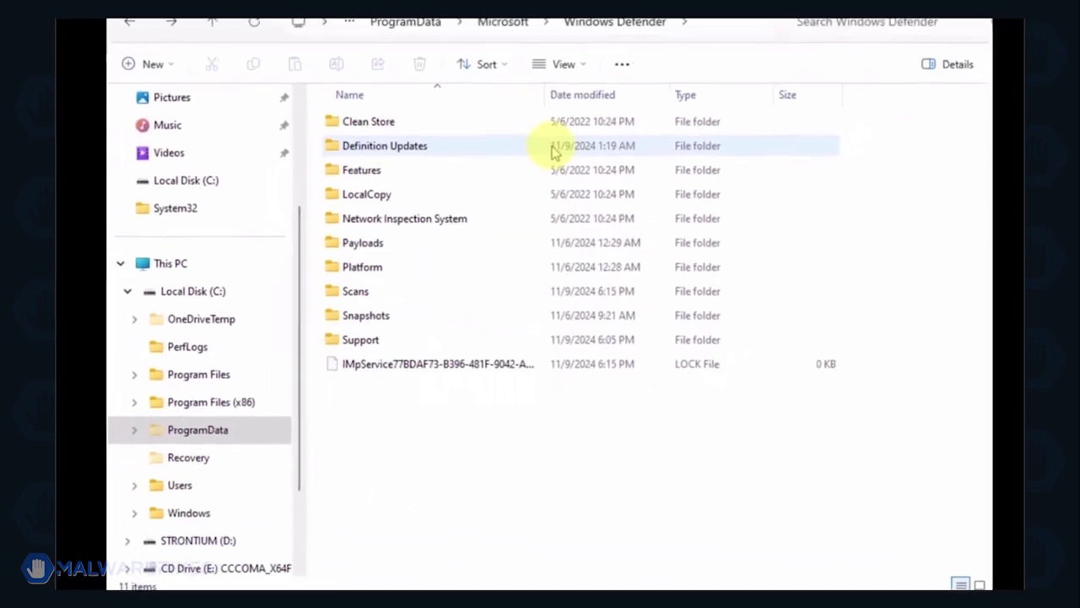
# - Go to Windows Defender\Scans\History\Results and delete the Quick and Resource folders in it
pyautogui.doubleClick(410, 297)
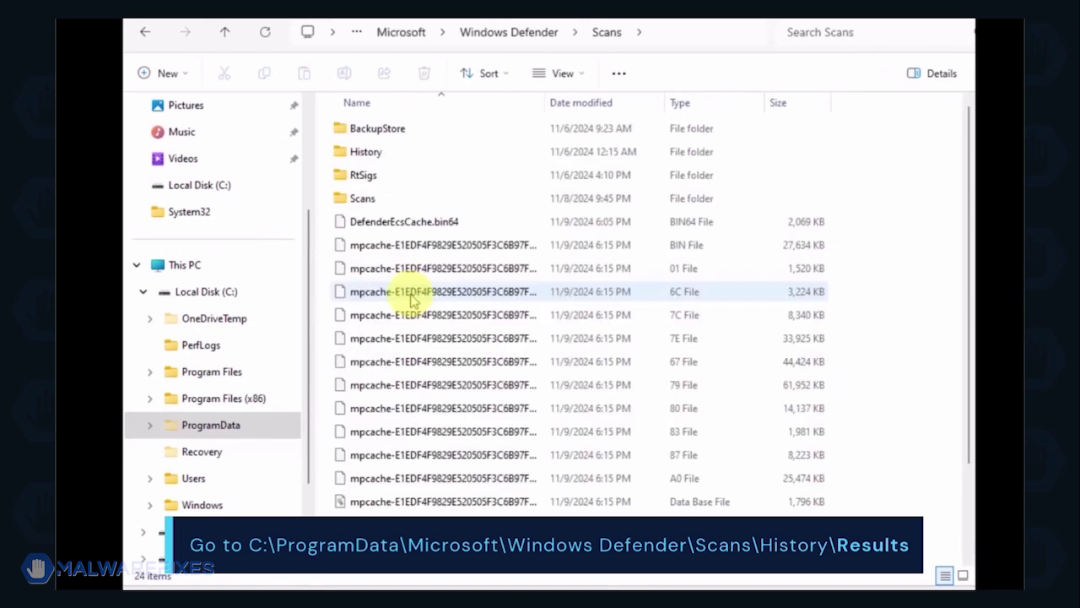
pyautogui.doubleClick(365, 154)
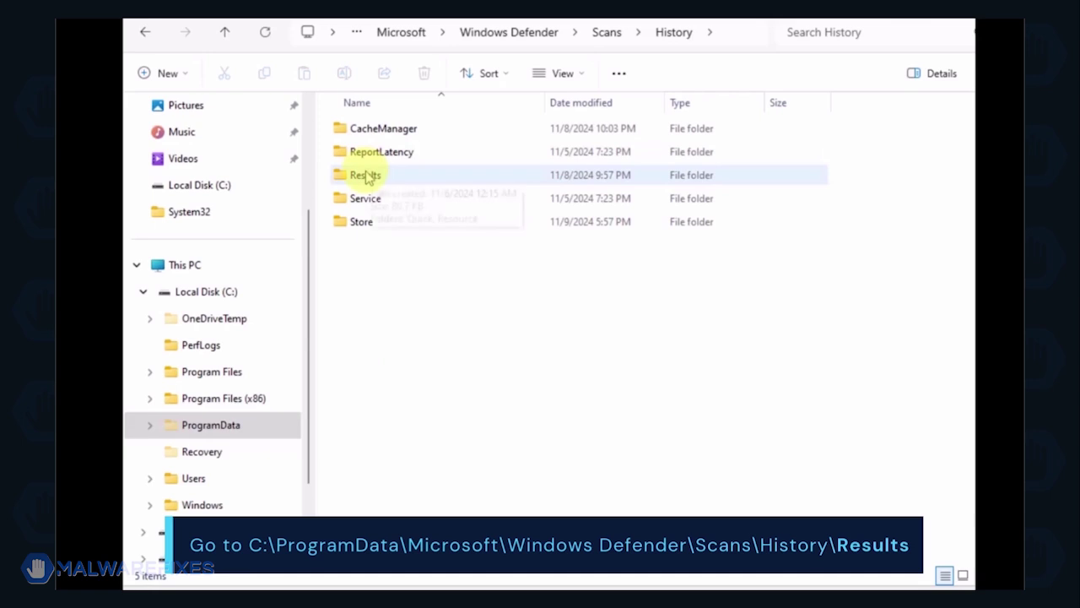
pyautogui.doubleClick(366, 177)
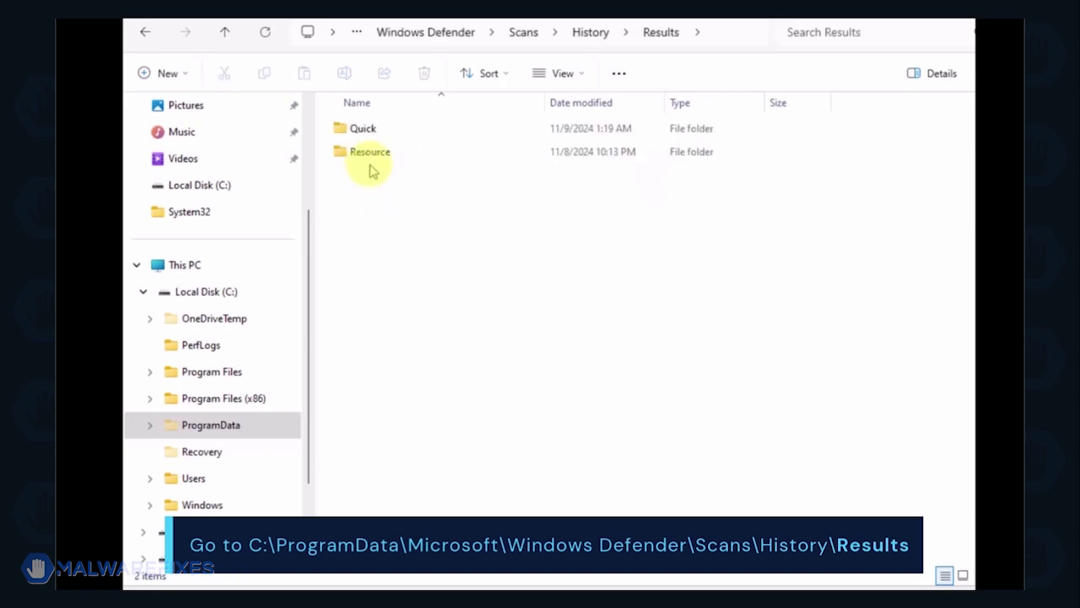
pyautogui.hotkey('ctrl', 'a')
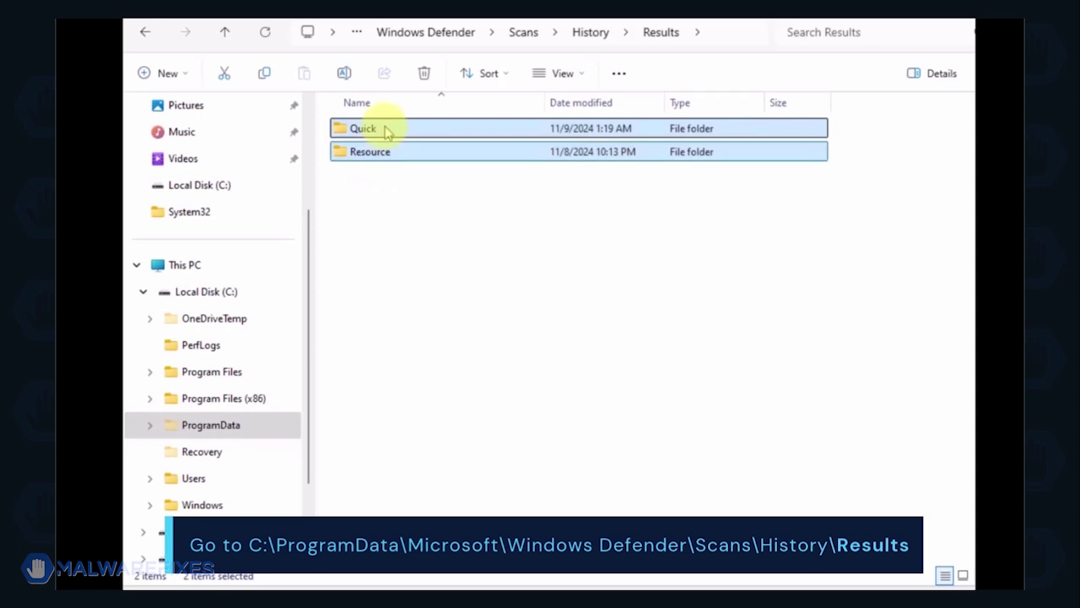
pyautogui.rightClick(385, 131)
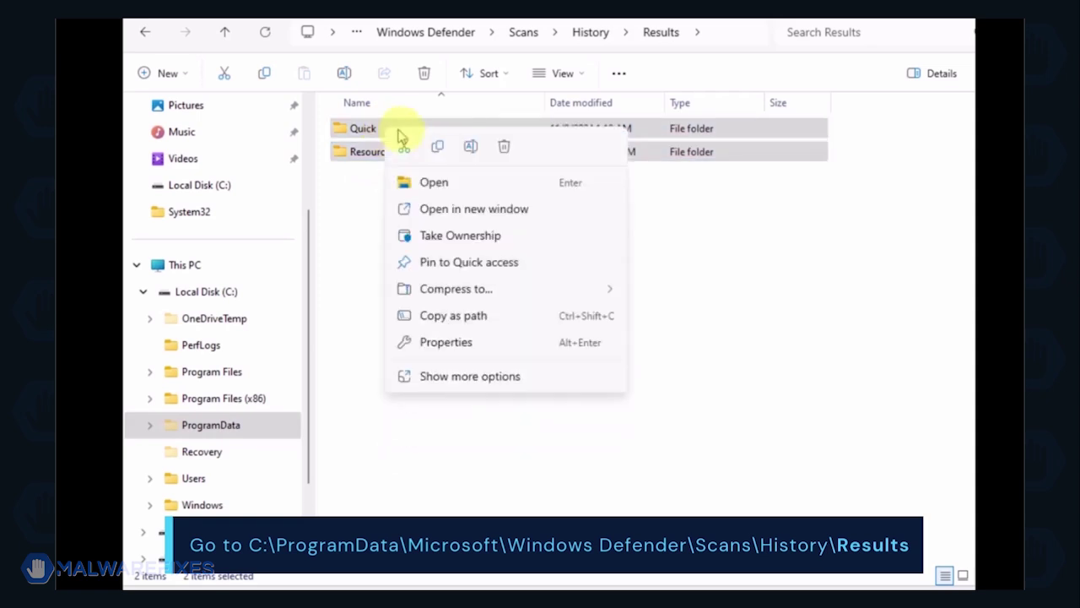
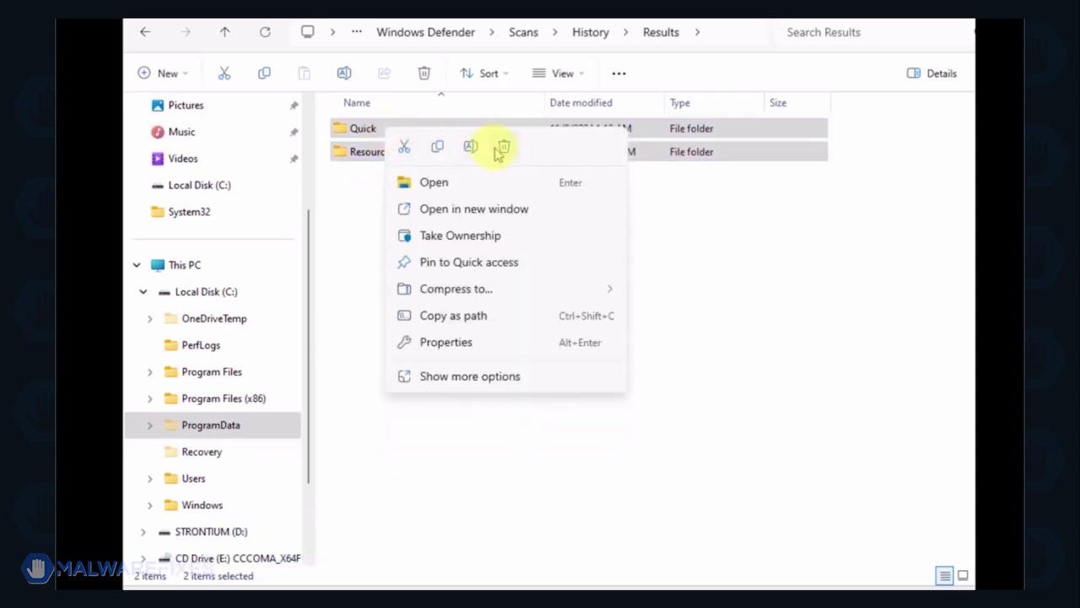
pyautogui.click(501, 147)
# - Delete everything inside the neighbouring History\Service folder and close File Explorer
pyautogui.click(141, 33)
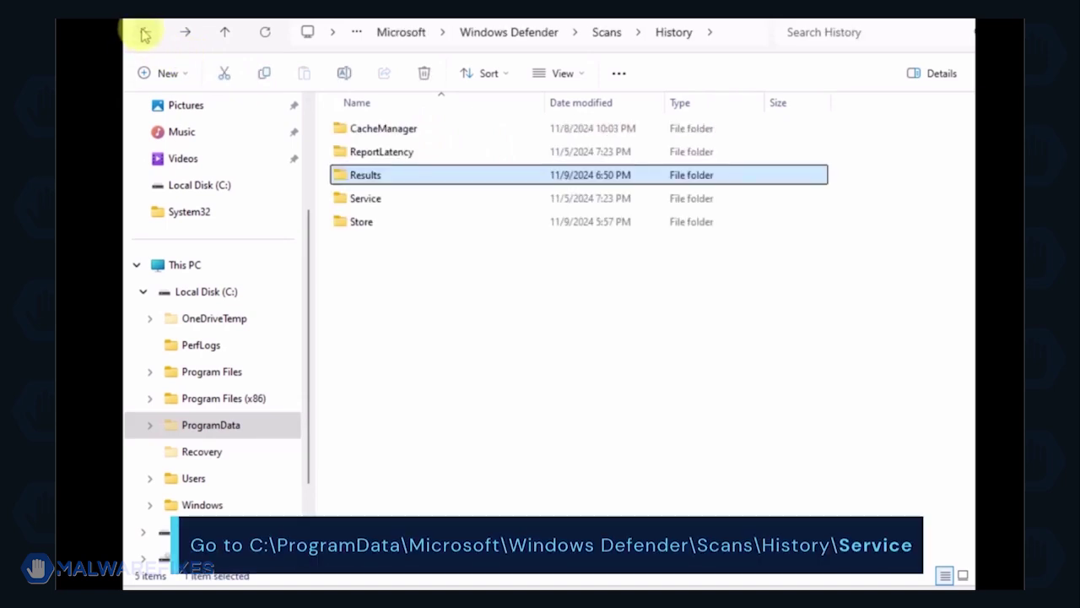
pyautogui.doubleClick(374, 199)
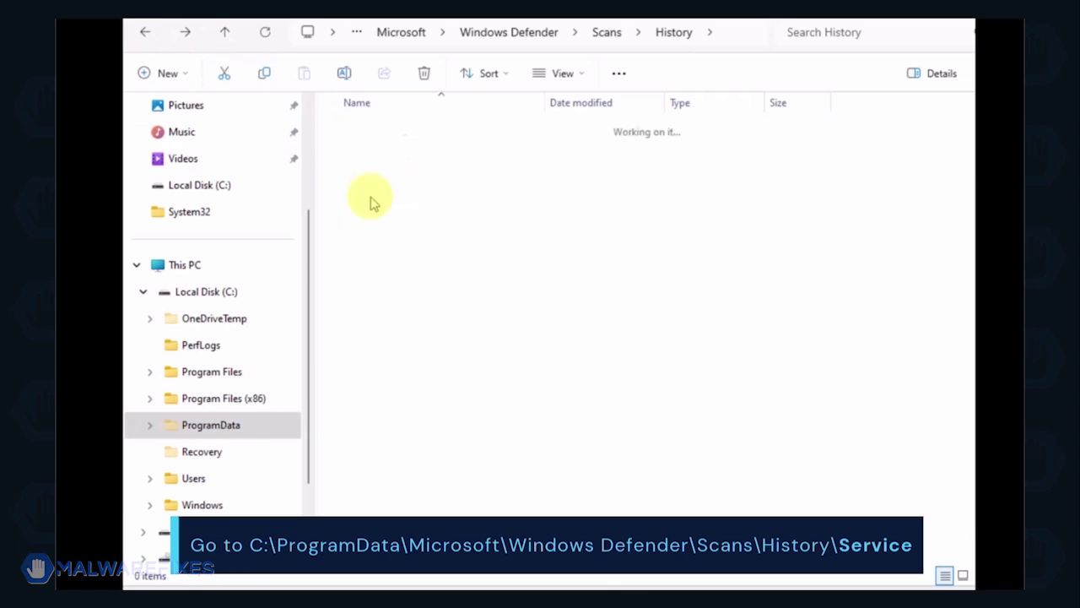
pyautogui.hotkey('ctrl', 'a')
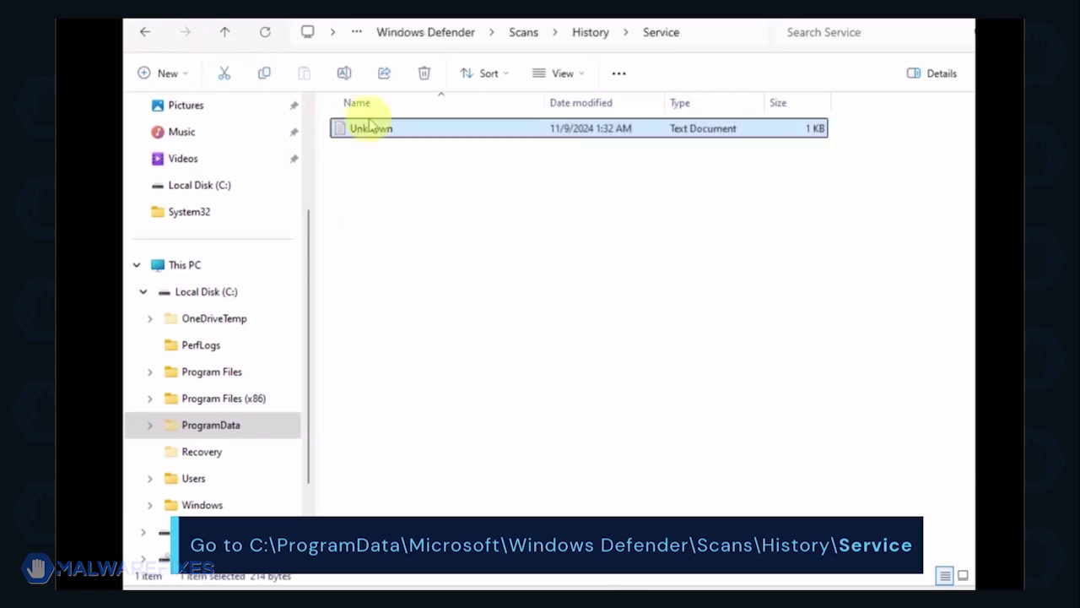
pyautogui.rightClick(370, 134)
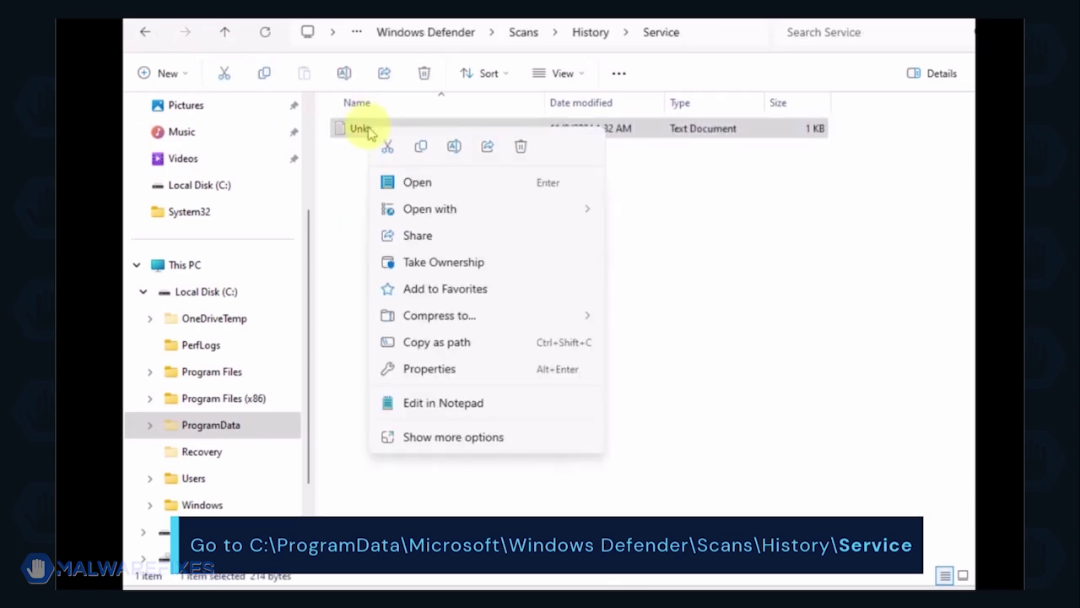
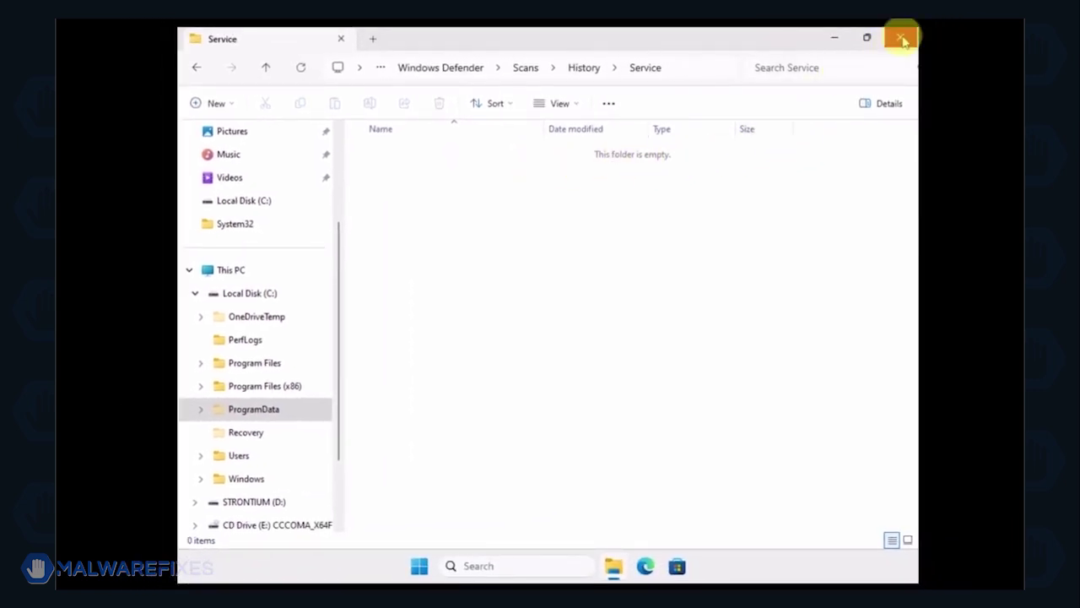
pyautogui.click(901, 38)
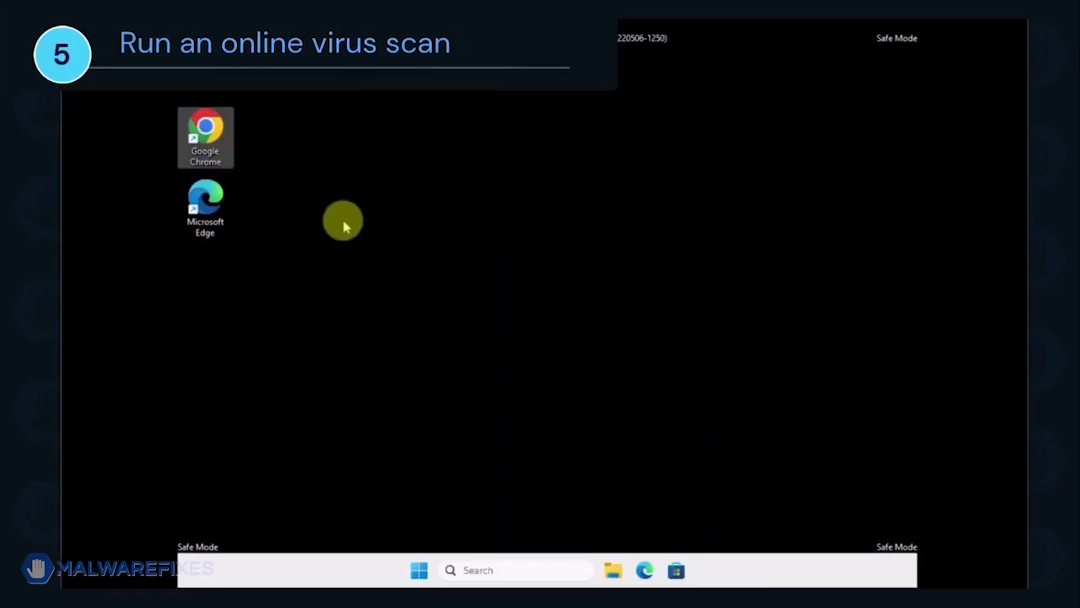
# - Switch to Google Chrome and search the web for "eSET's Free Online Scanner"
pyautogui.doubleClick(226, 142)
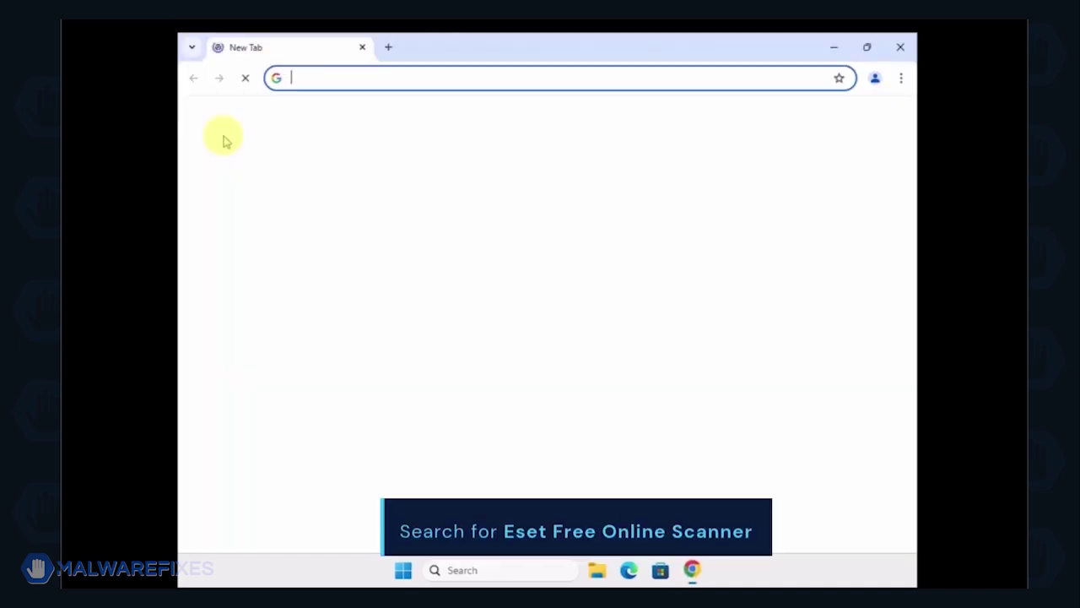
pyautogui.click(437, 300)
pyautogui.write("eSET's Free Online Scanner")
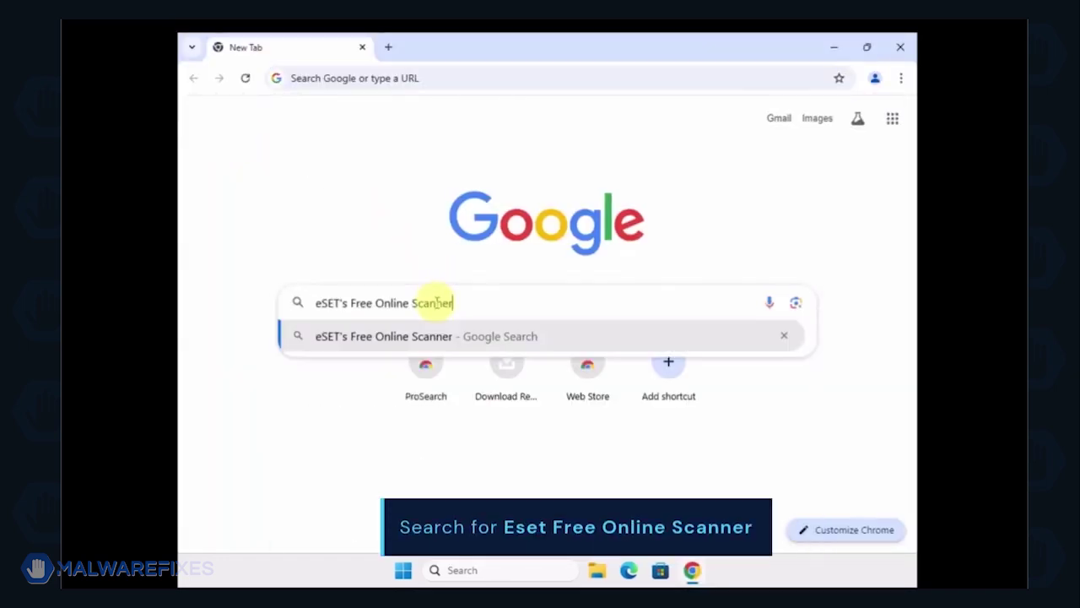
pyautogui.press('Return')
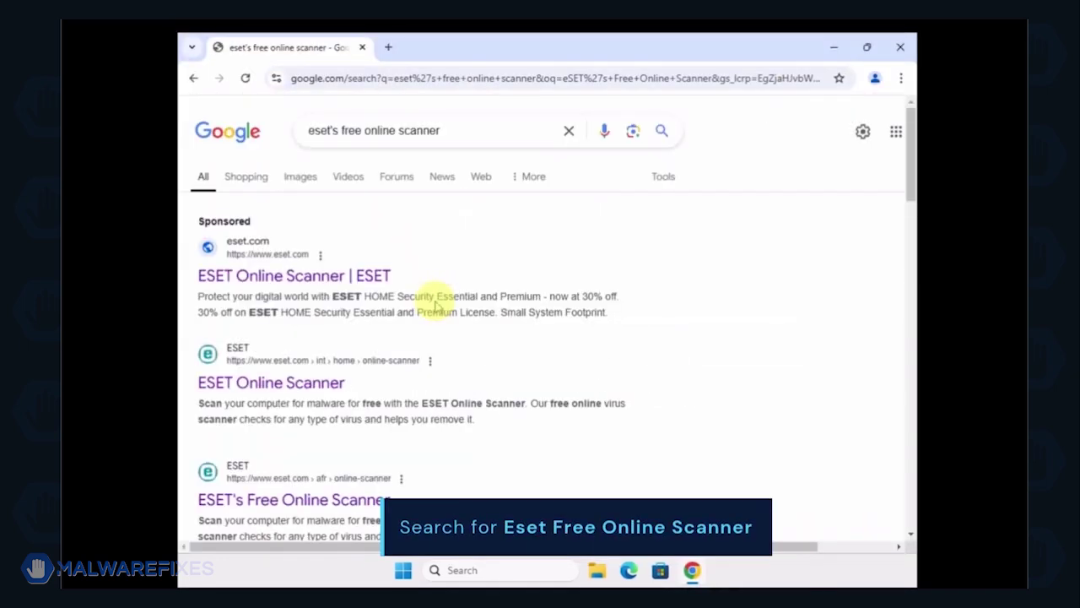
# - Download the one-time scan tool from ESET's Free Online Scanner page and run esetonlinescanner as administrator
pyautogui.scroll(-3, 435, 304)
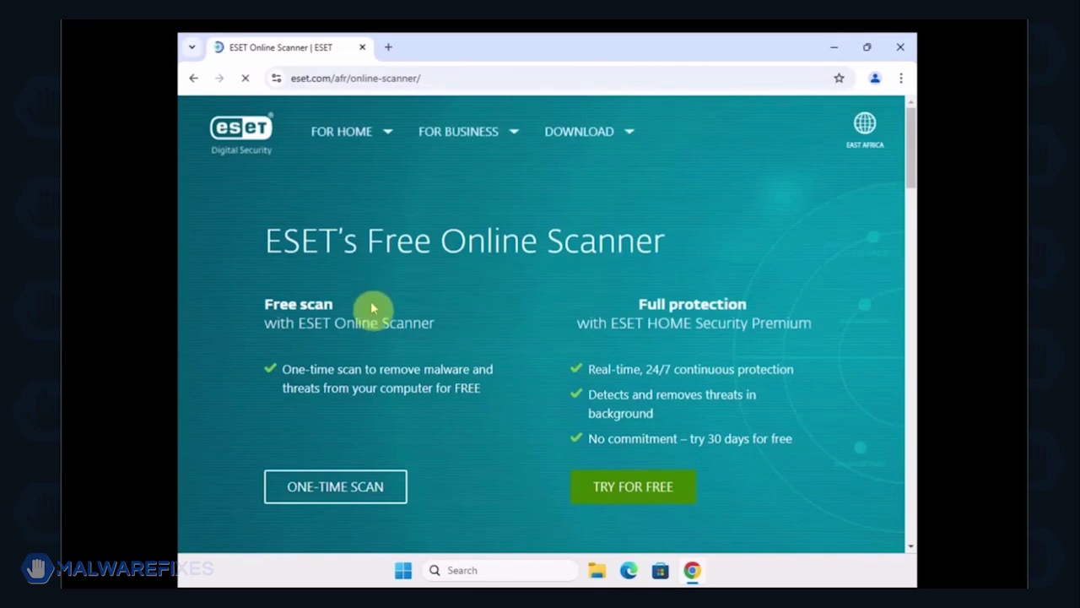
pyautogui.click(347, 490)
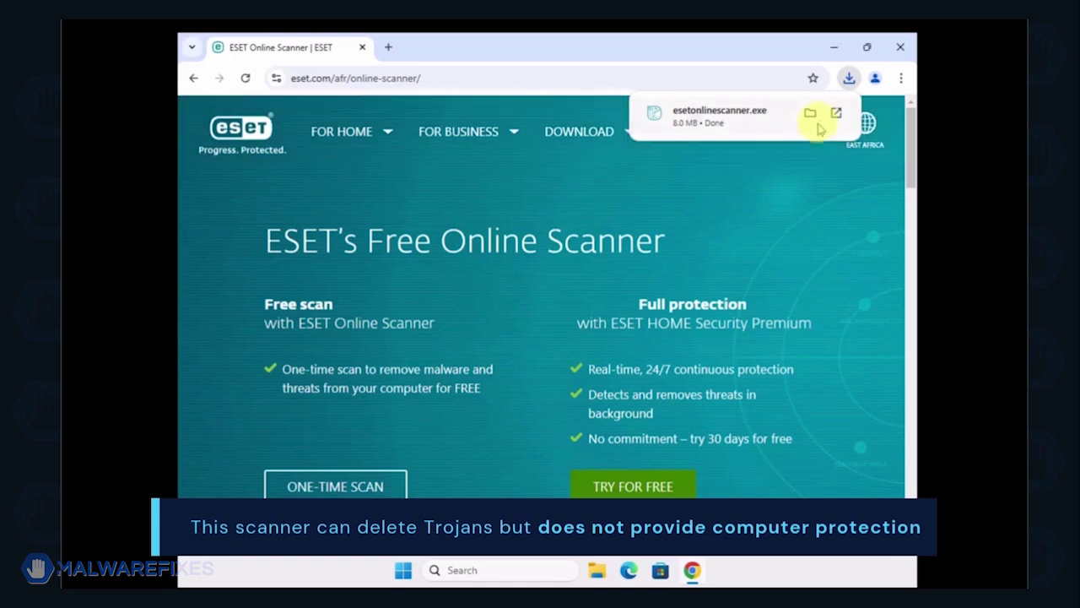
pyautogui.click(811, 115)
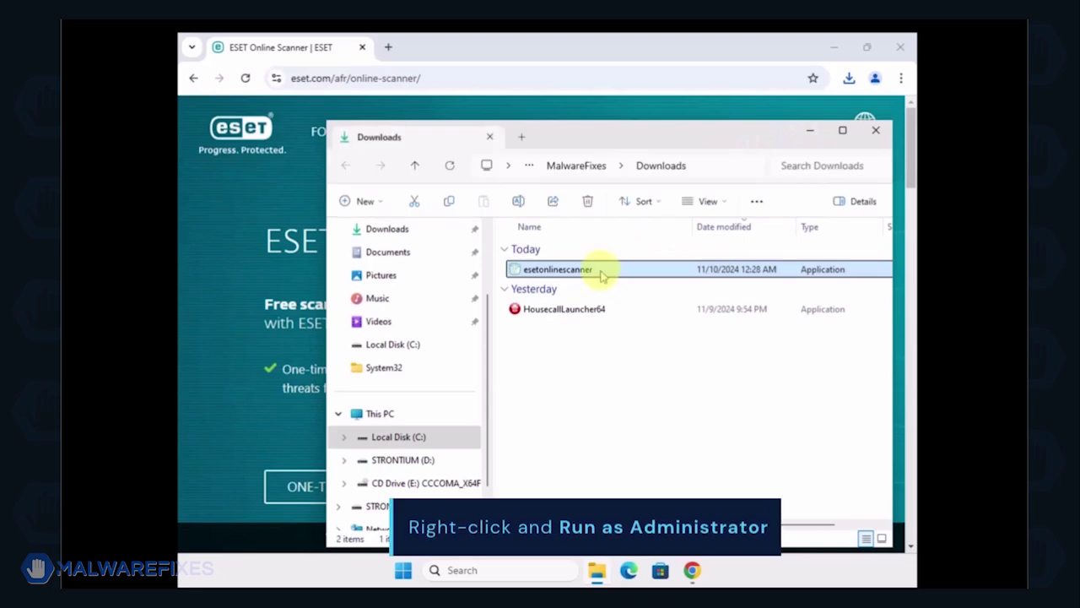
pyautogui.rightClick(603, 276)
pyautogui.click(633, 311)
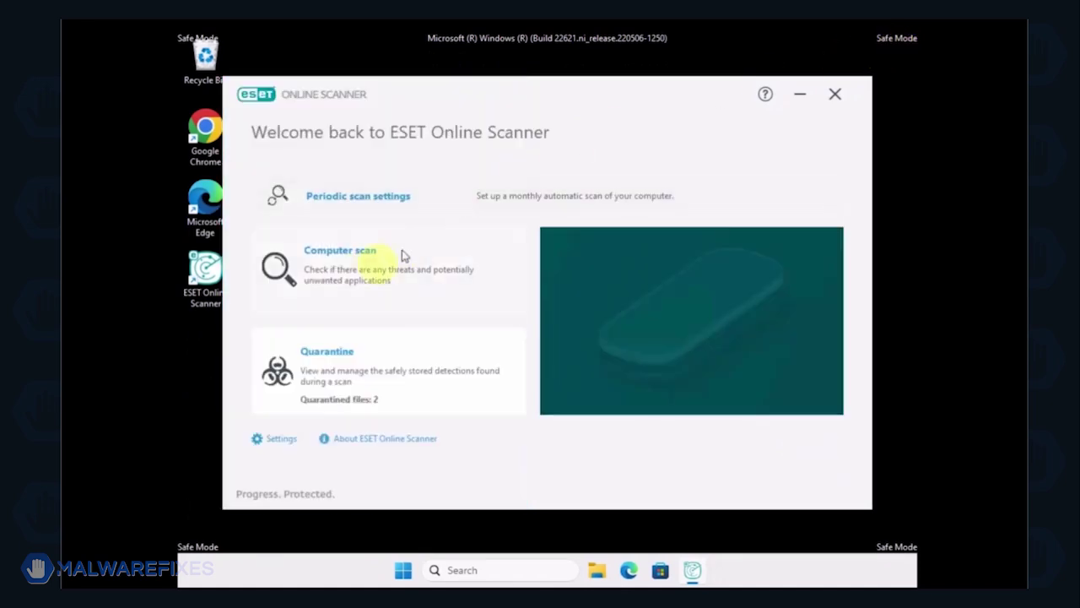
# - Run a full computer scan in ESET Online Scanner, then close the application without submitting an email address for the results
pyautogui.click(362, 277)
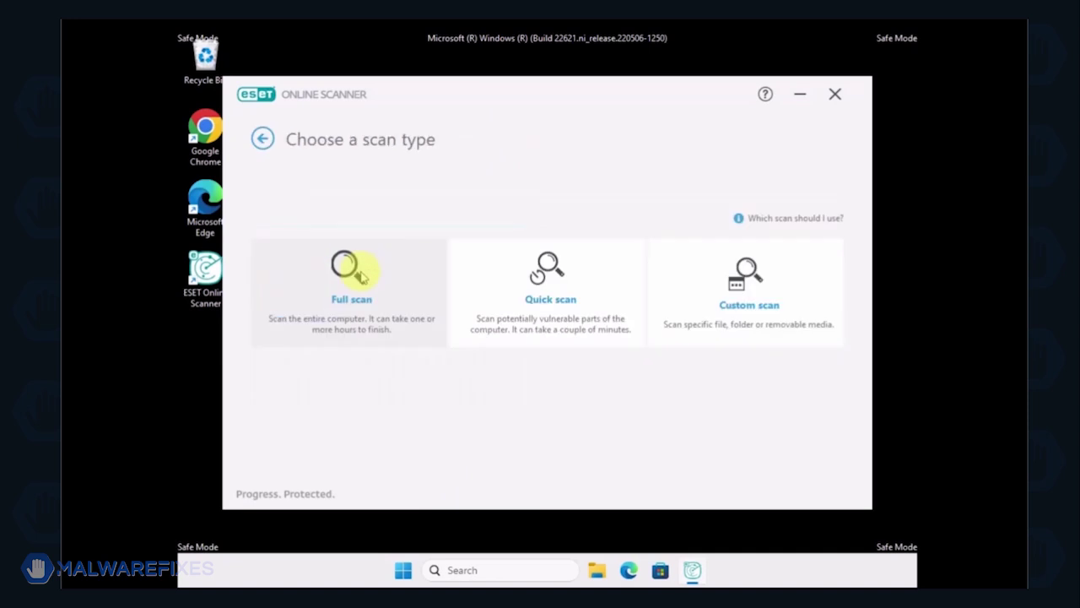
pyautogui.click(361, 277)
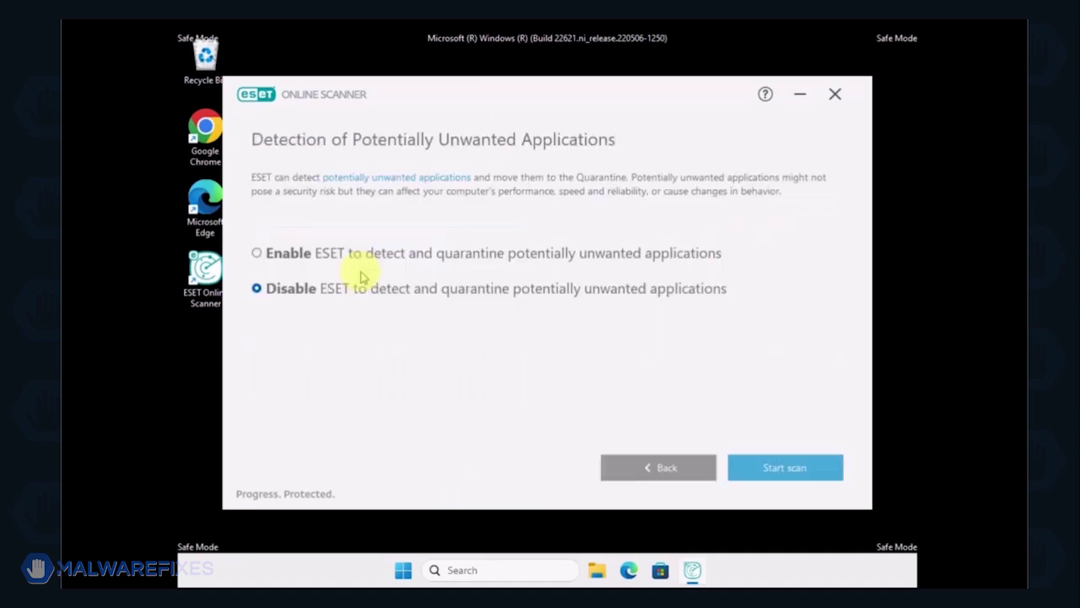
pyautogui.click(801, 471)
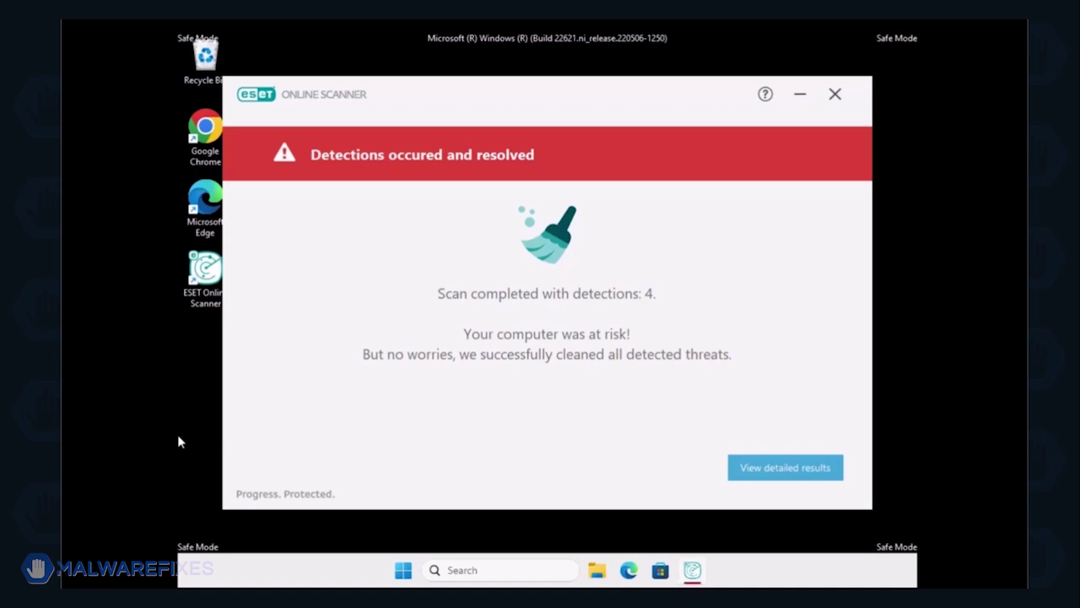
pyautogui.click(800, 477)
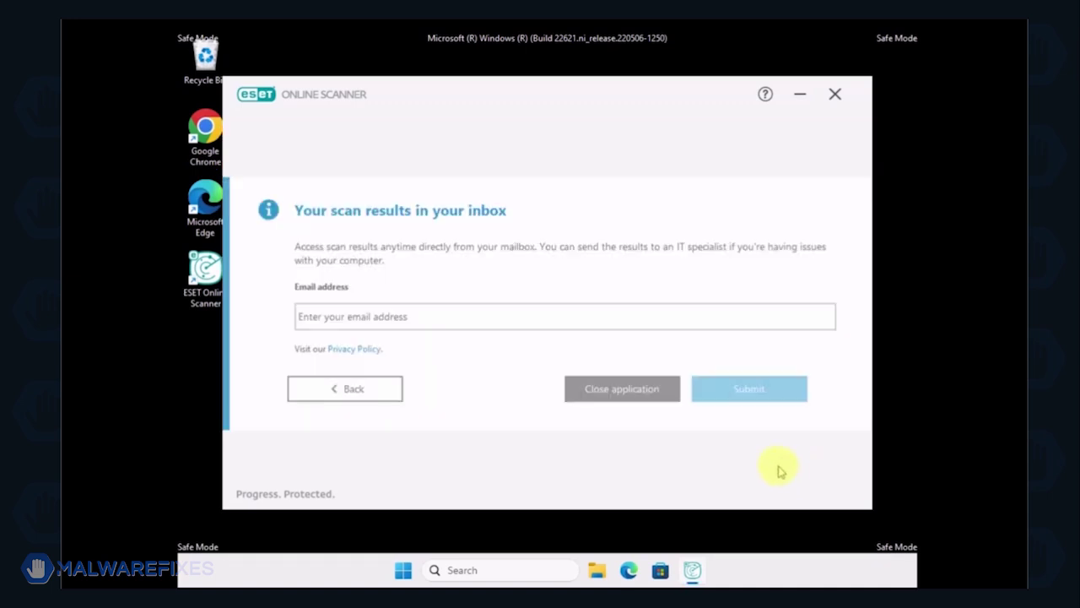
pyautogui.click(615, 392)
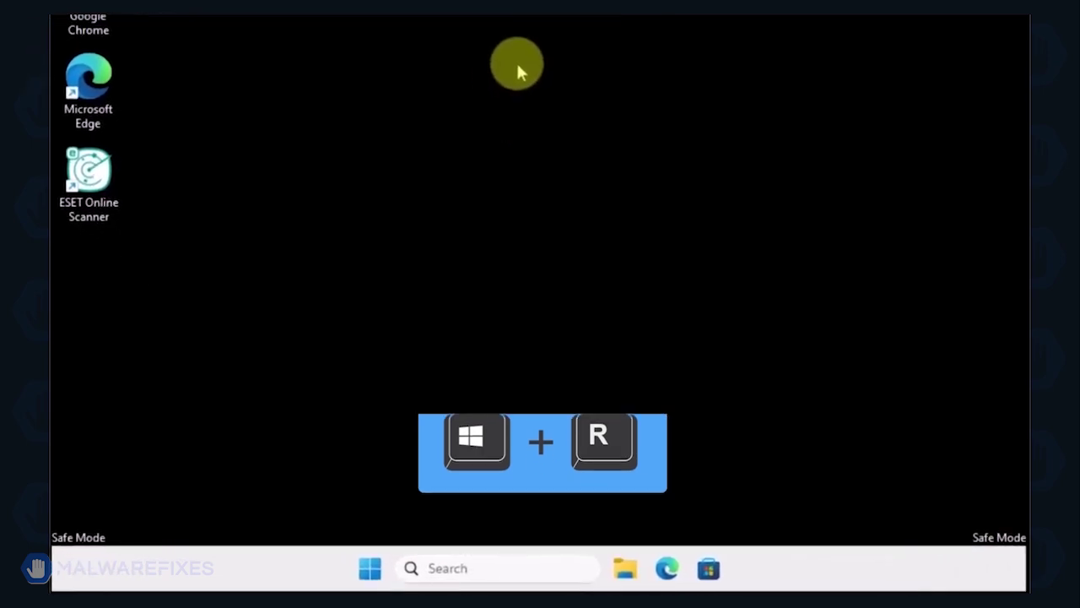
# - Open System Configuration by running msconfig
pyautogui.press('super+r')
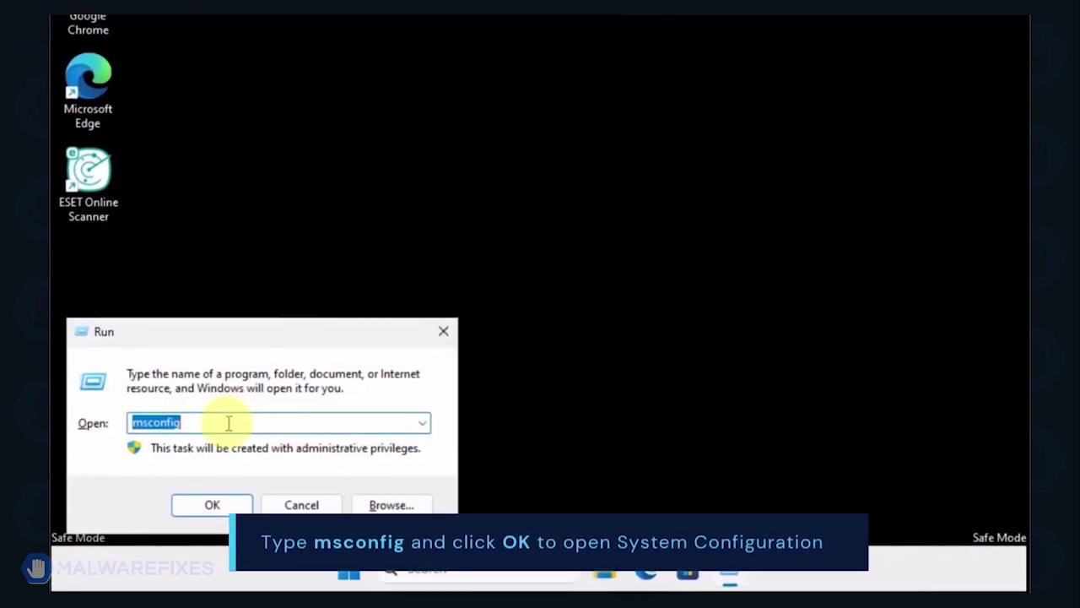
pyautogui.click(228, 422)
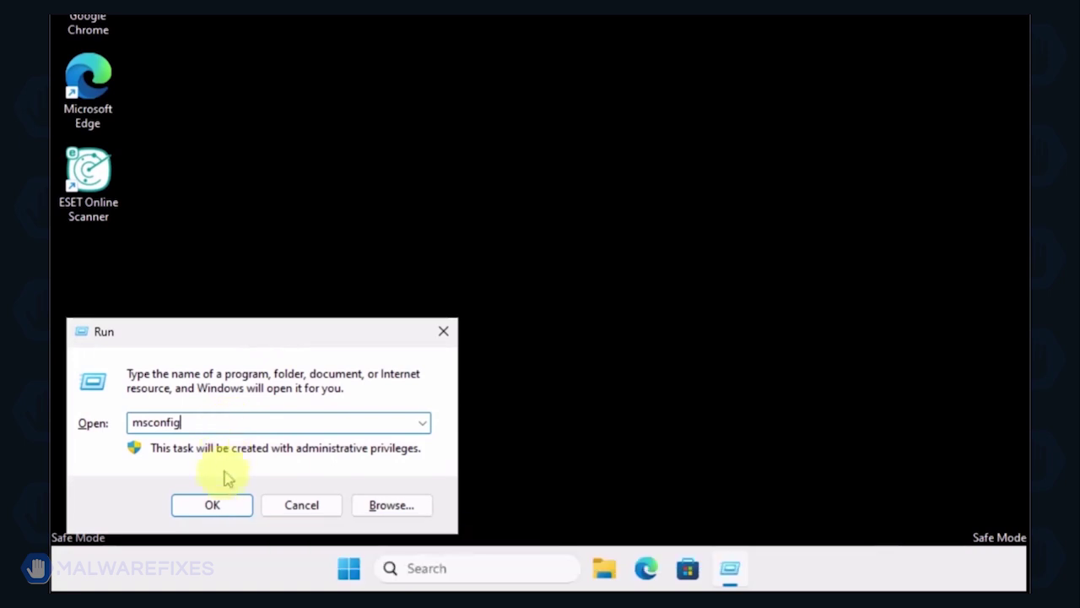
pyautogui.click(217, 506)
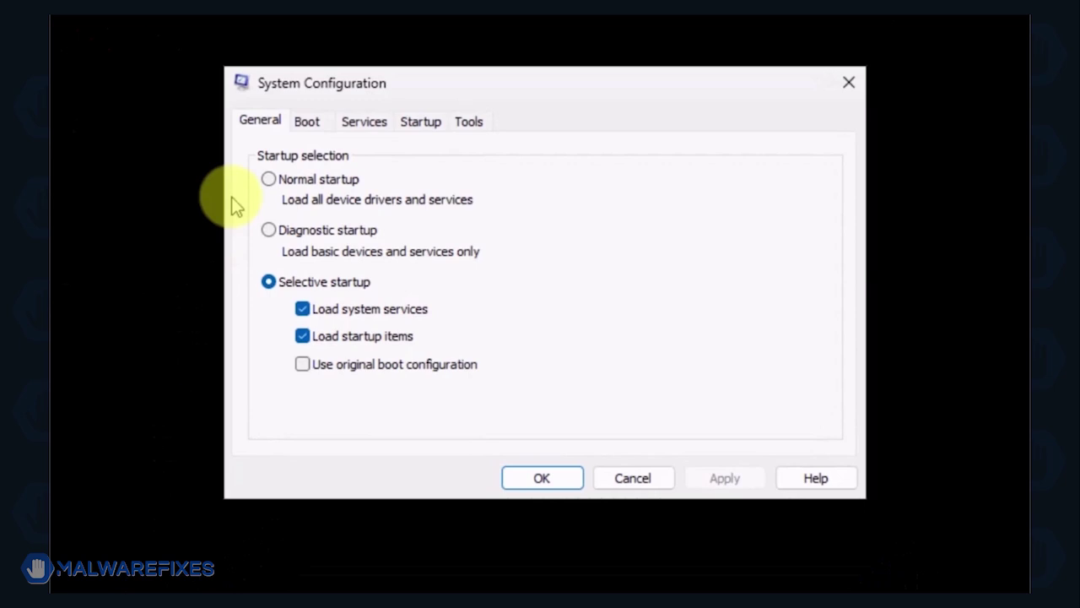
# - Set the startup selection to Normal startup, apply it and restart the computer
pyautogui.click(269, 179)
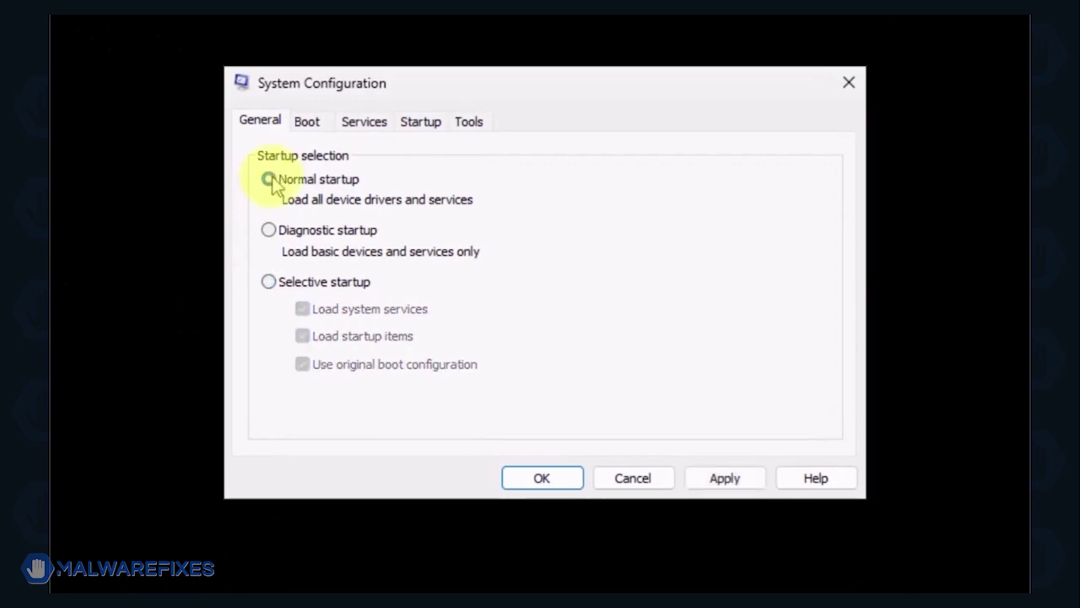
pyautogui.click(711, 475)
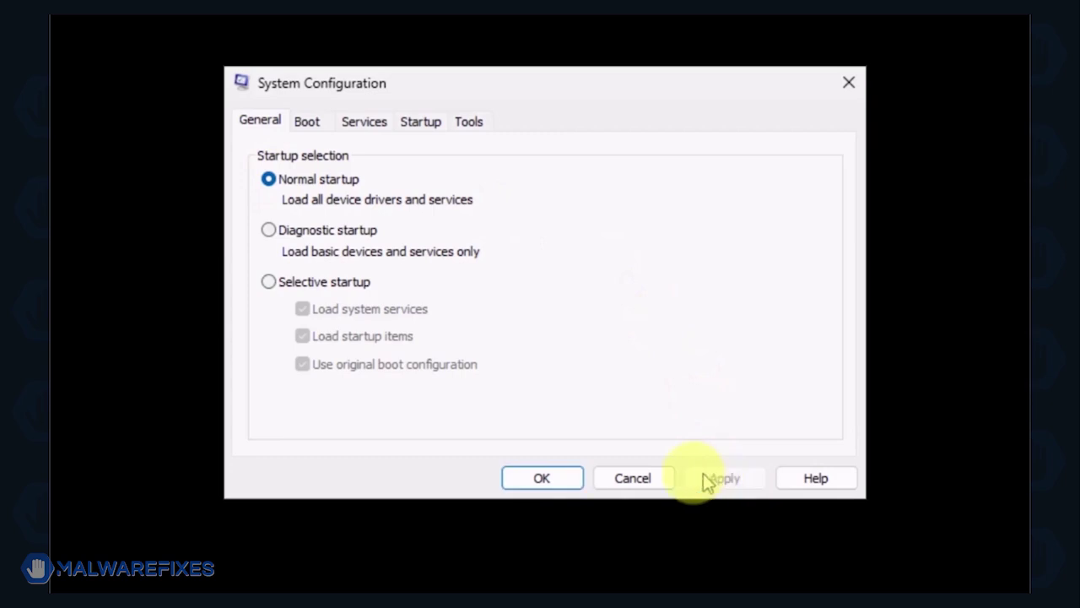
pyautogui.click(526, 479)
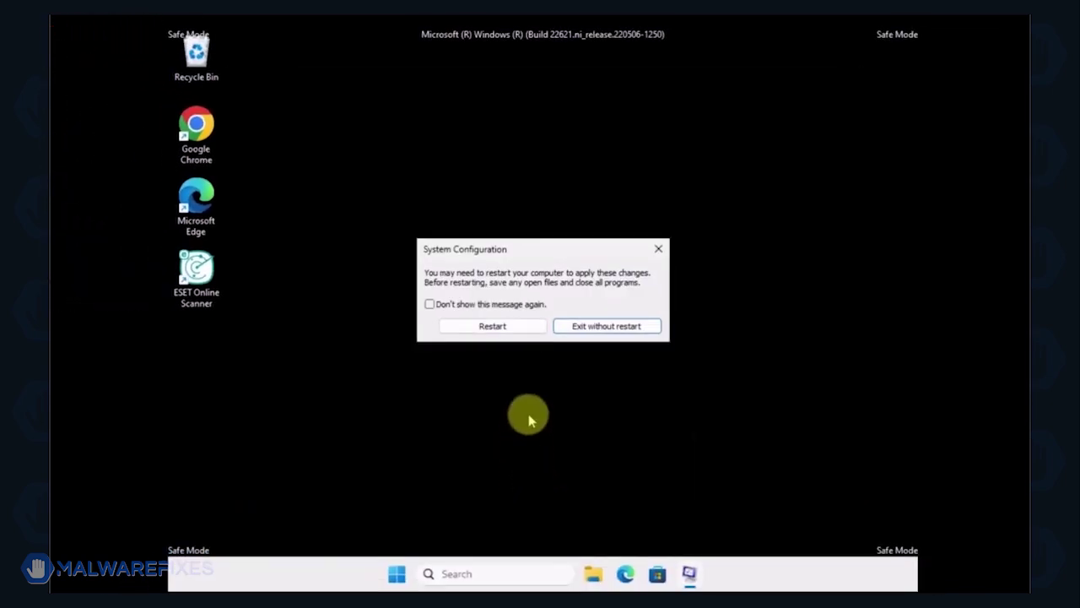
pyautogui.click(505, 327)
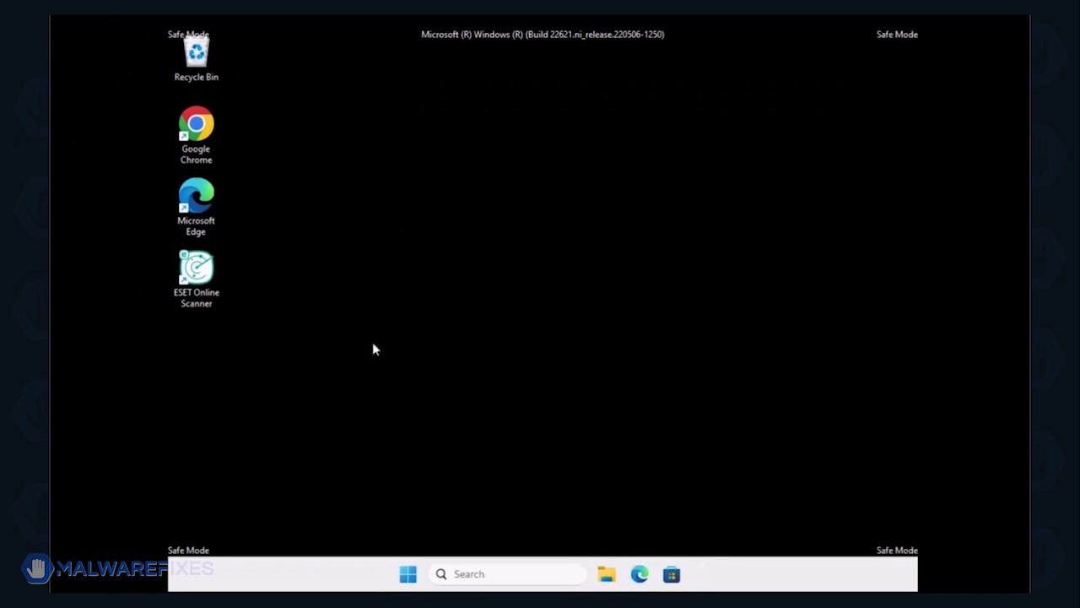